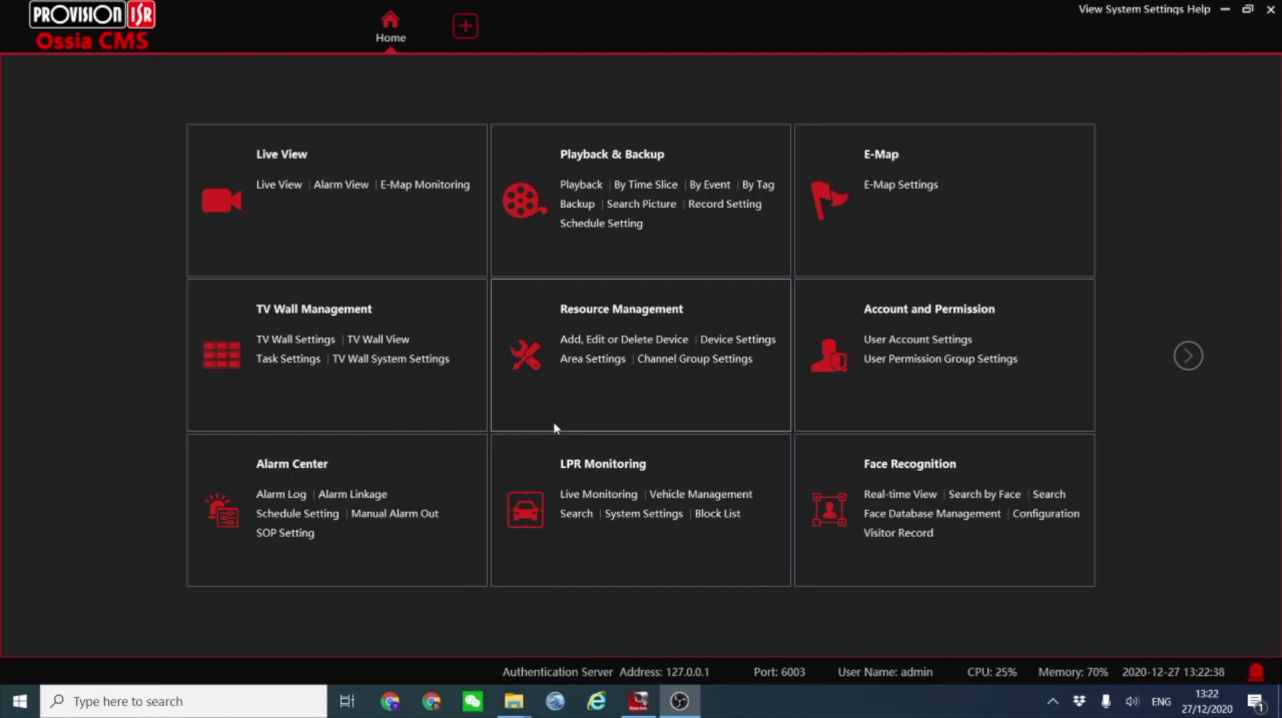
# Step: Open the device settings of the second NVR Israel recorder in the NVR area
pyautogui.click(605, 317)
pyautogui.click(452, 282)
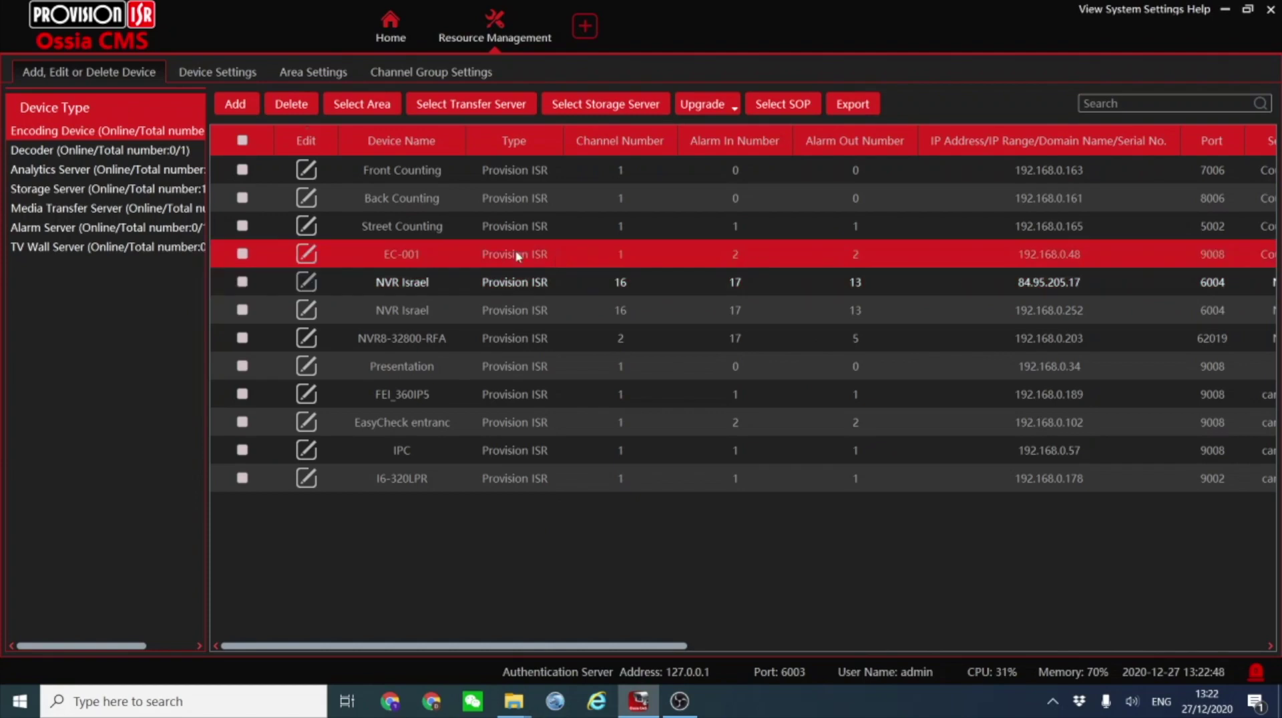
pyautogui.click(234, 78)
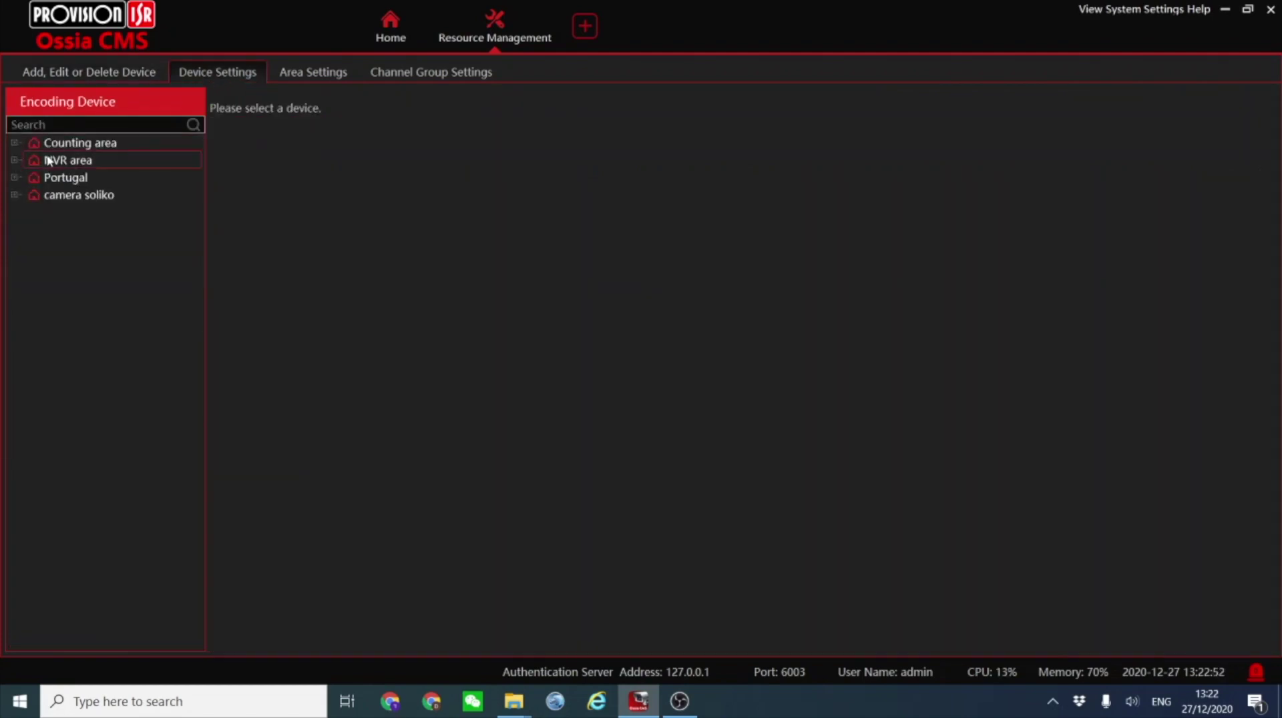
pyautogui.click(12, 160)
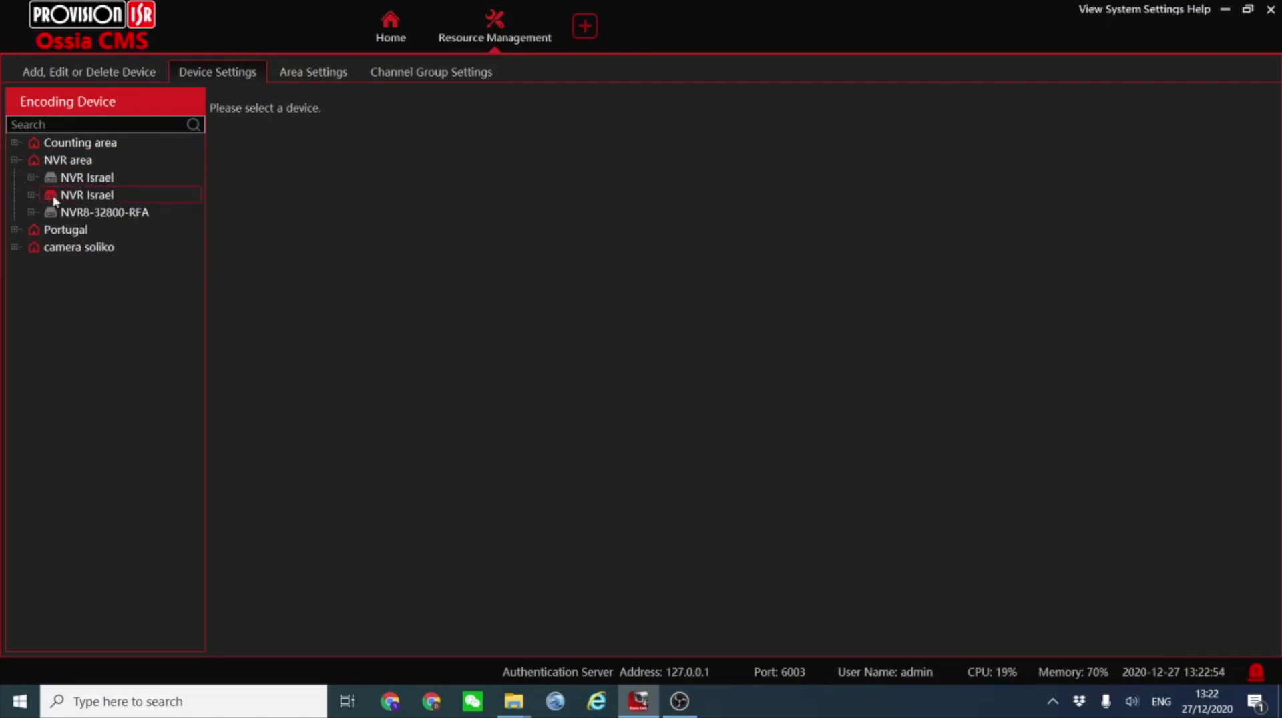
pyautogui.click(83, 198)
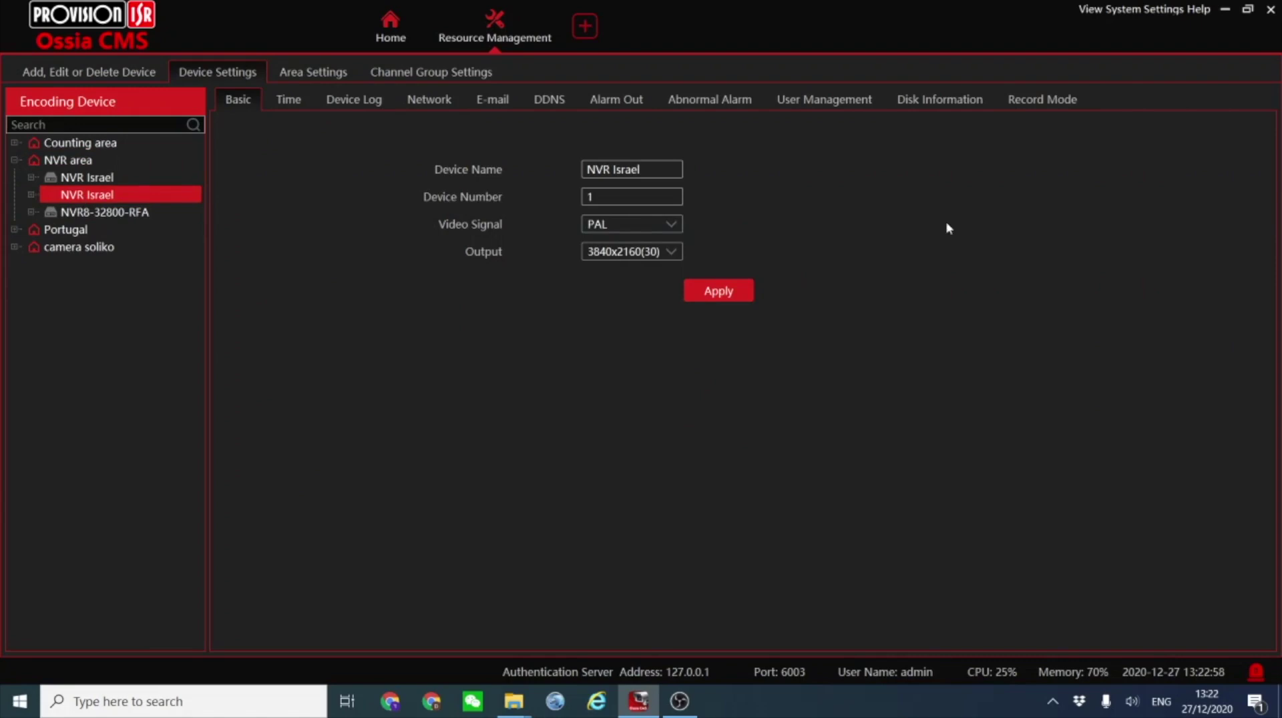
# Step: Review the recorder's basic settings: the output resolution and video signal choices and the device name
pyautogui.click(618, 254)
pyautogui.click(621, 255)
pyautogui.click(615, 227)
pyautogui.click(635, 172)
pyautogui.moveTo(632, 170); pyautogui.dragTo(447, 179)
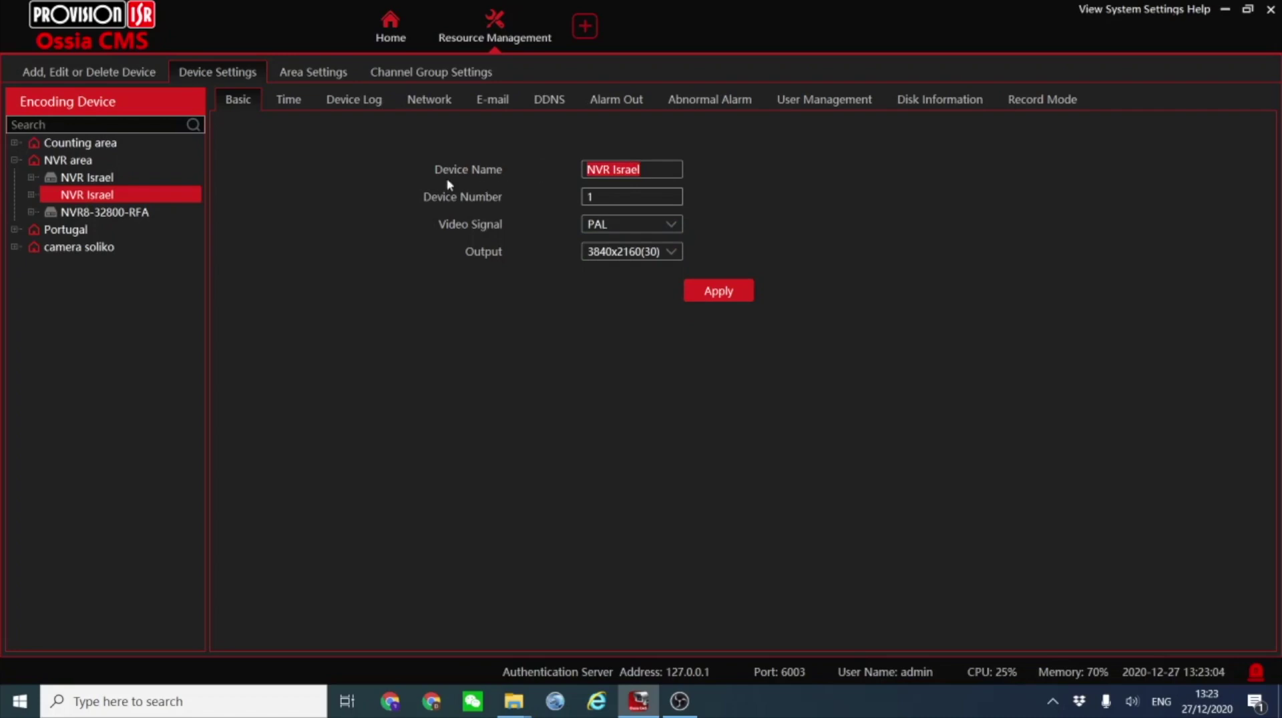
# Step: Review the recorder's time settings, including the available time zones and date formats
pyautogui.click(295, 102)
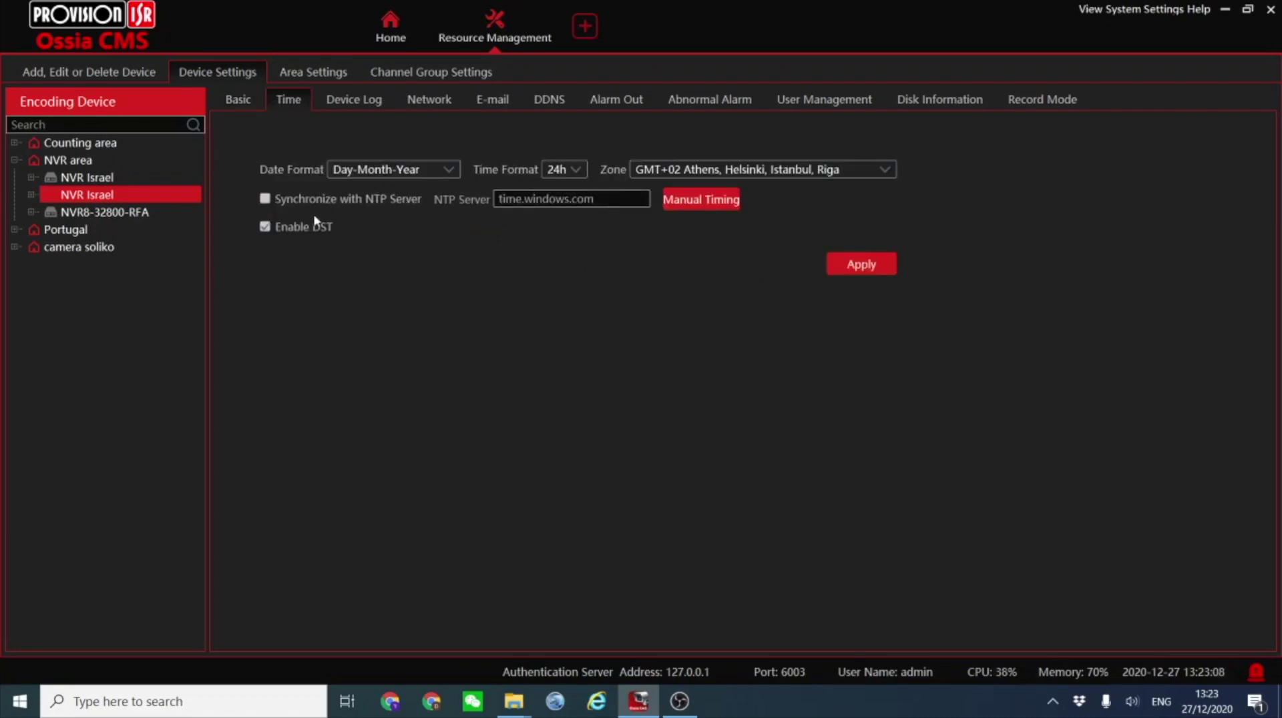
pyautogui.click(682, 169)
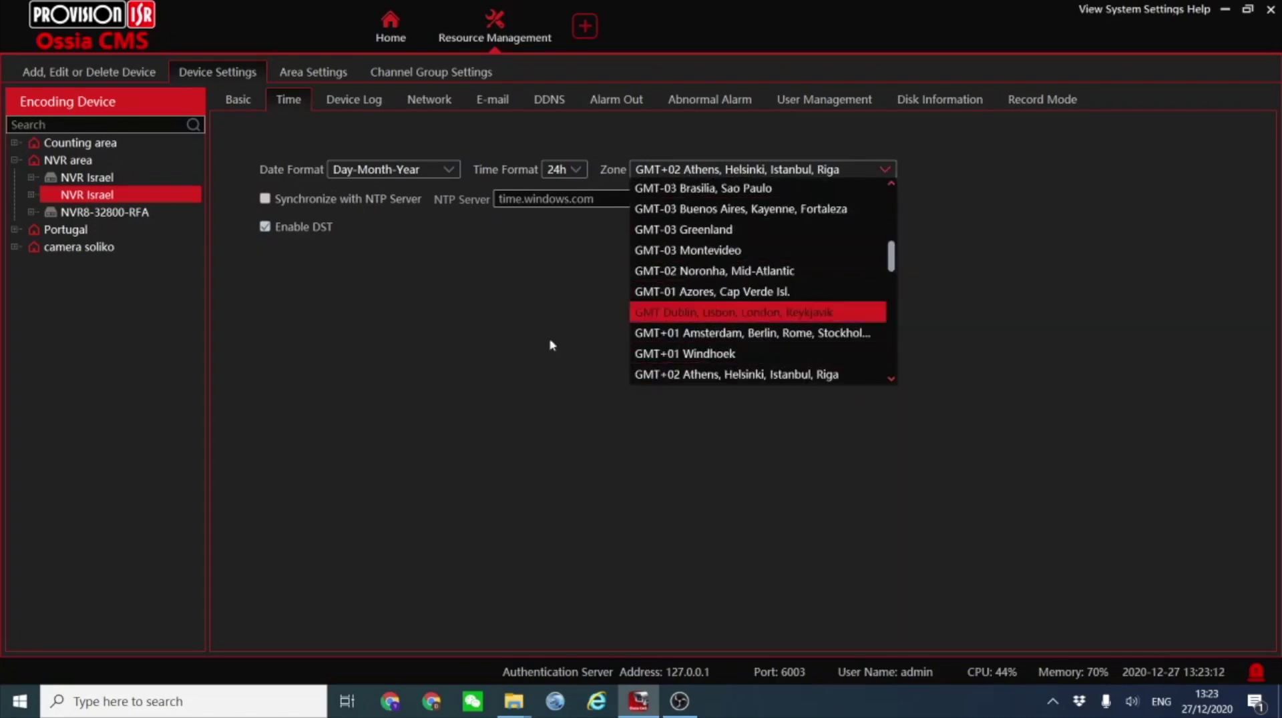
pyautogui.click(611, 311)
pyautogui.click(418, 172)
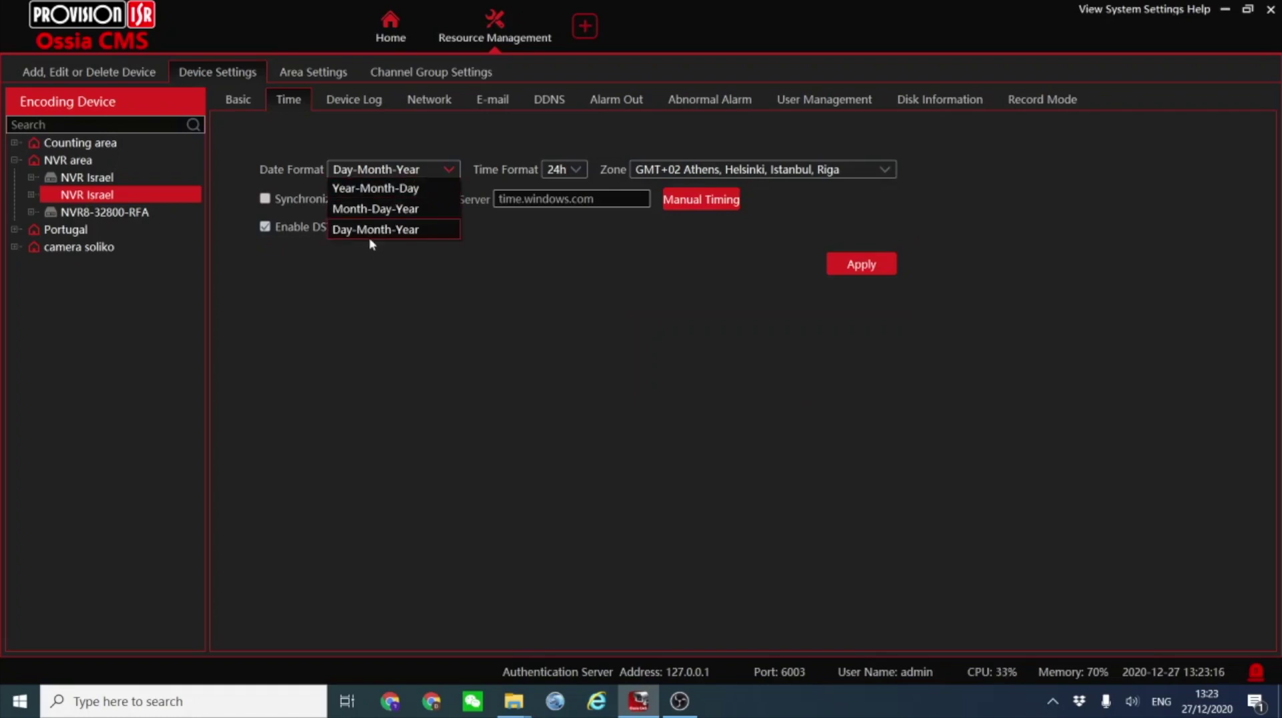
pyautogui.click(777, 700)
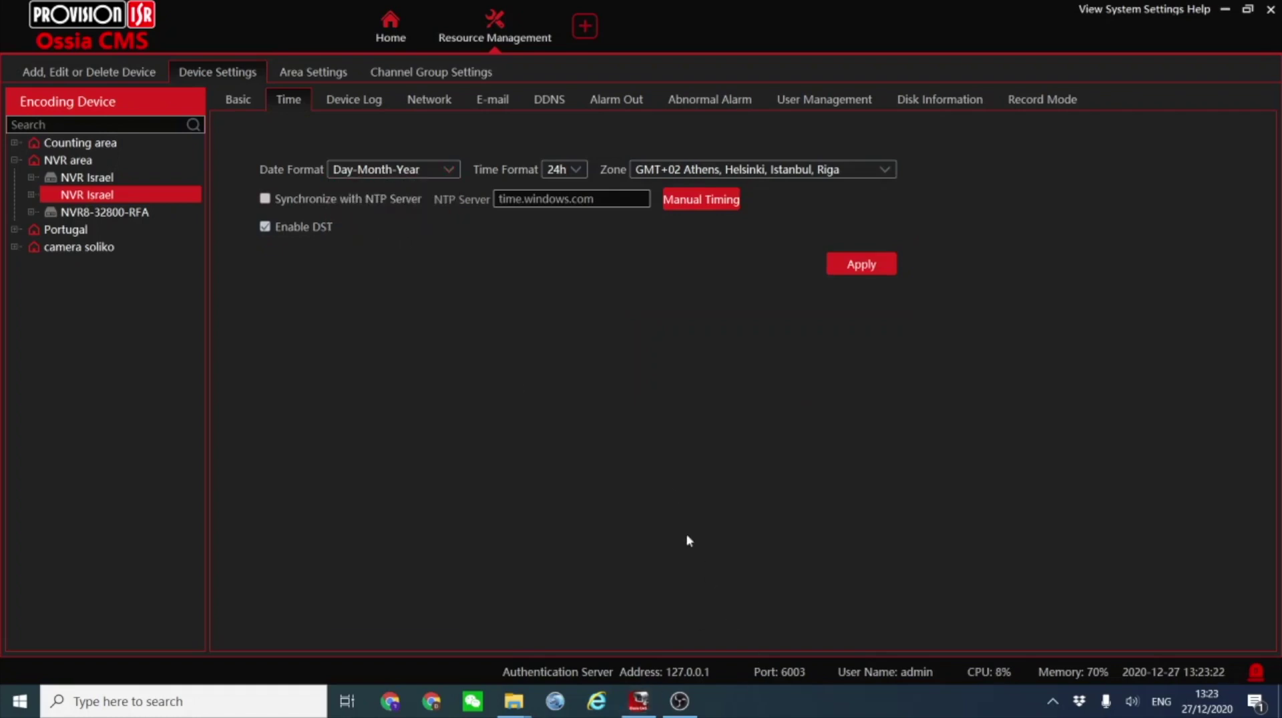
pyautogui.click(393, 172)
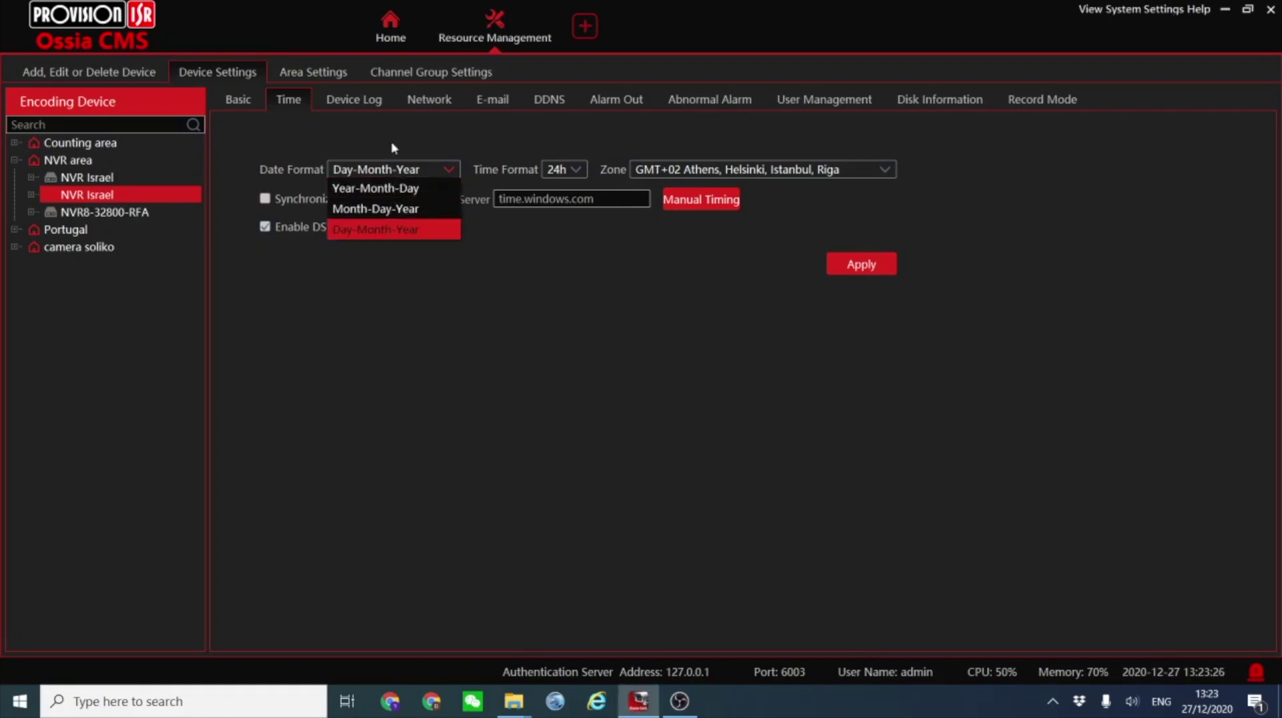
# Step: Look through the recorder's device log, network, e-mail and DDNS settings
pyautogui.click(360, 103)
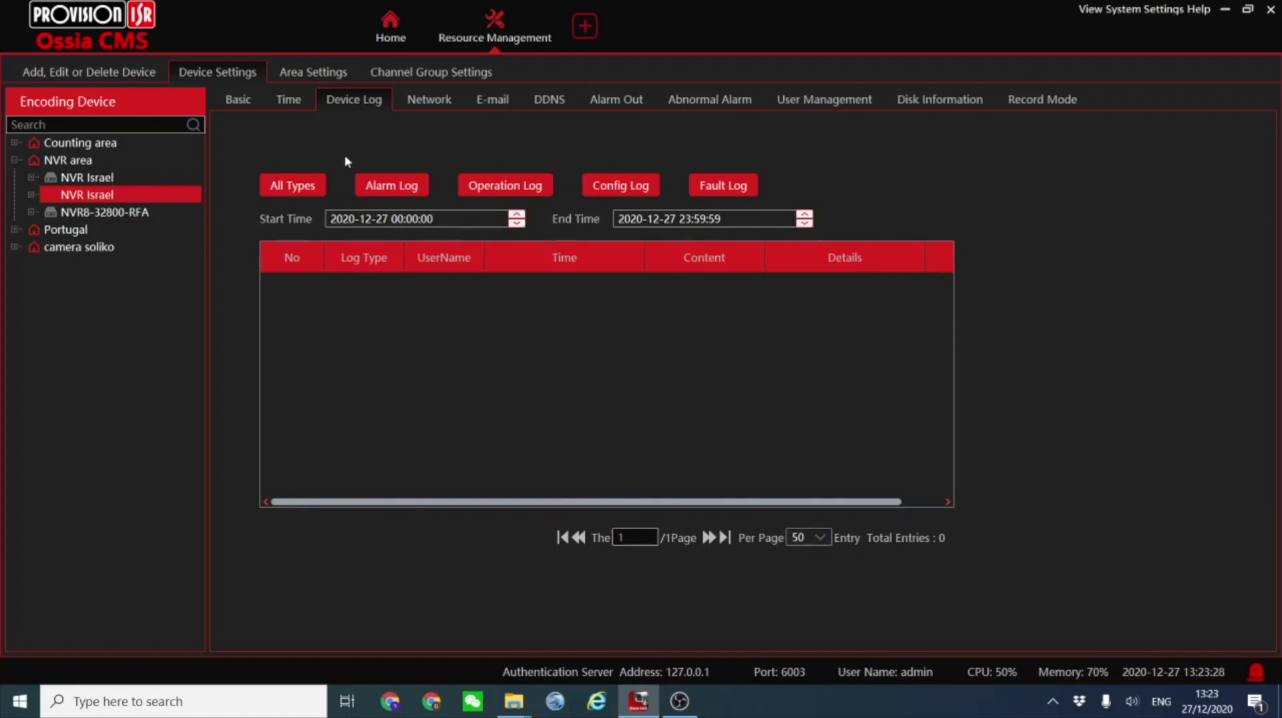
pyautogui.click(432, 101)
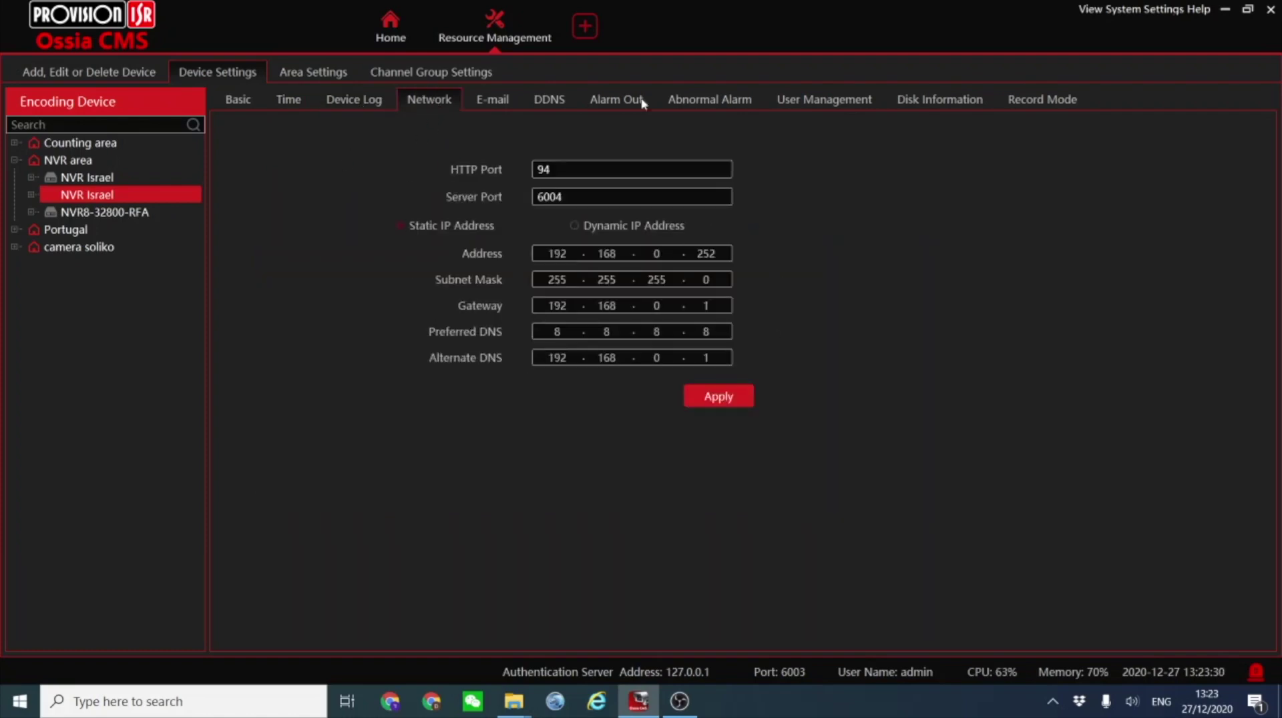
pyautogui.click(494, 101)
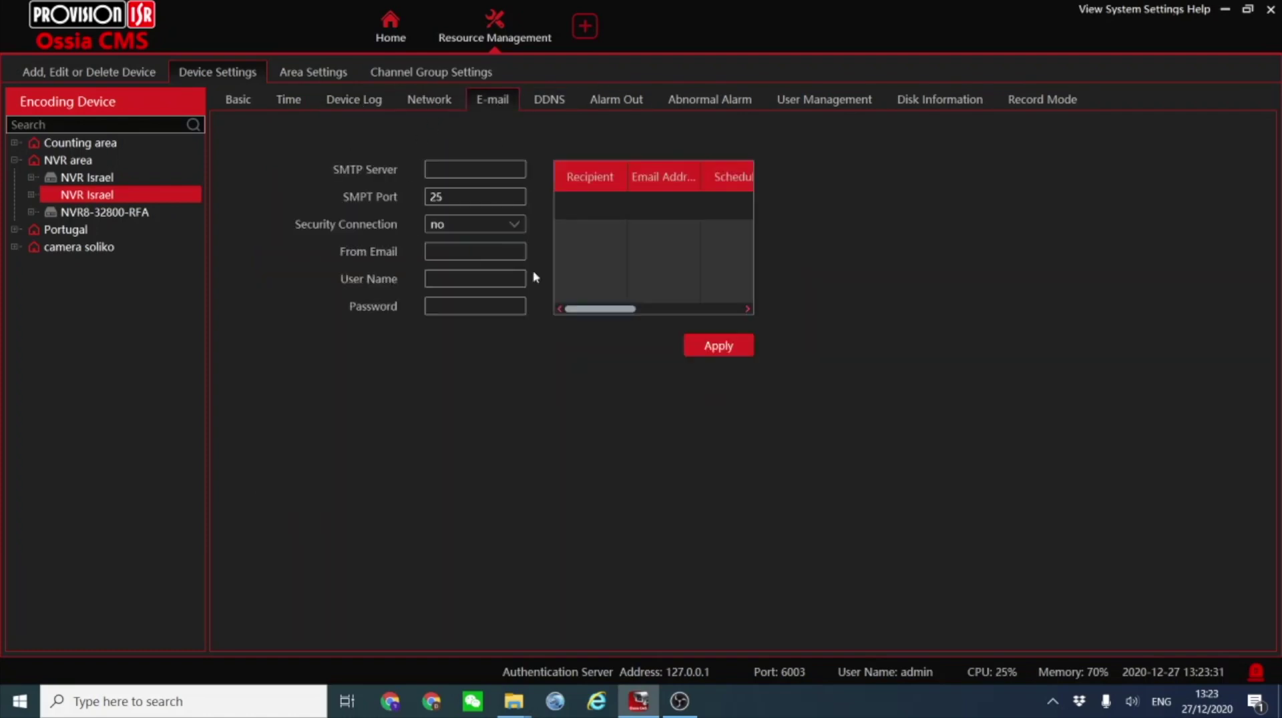
pyautogui.click(547, 100)
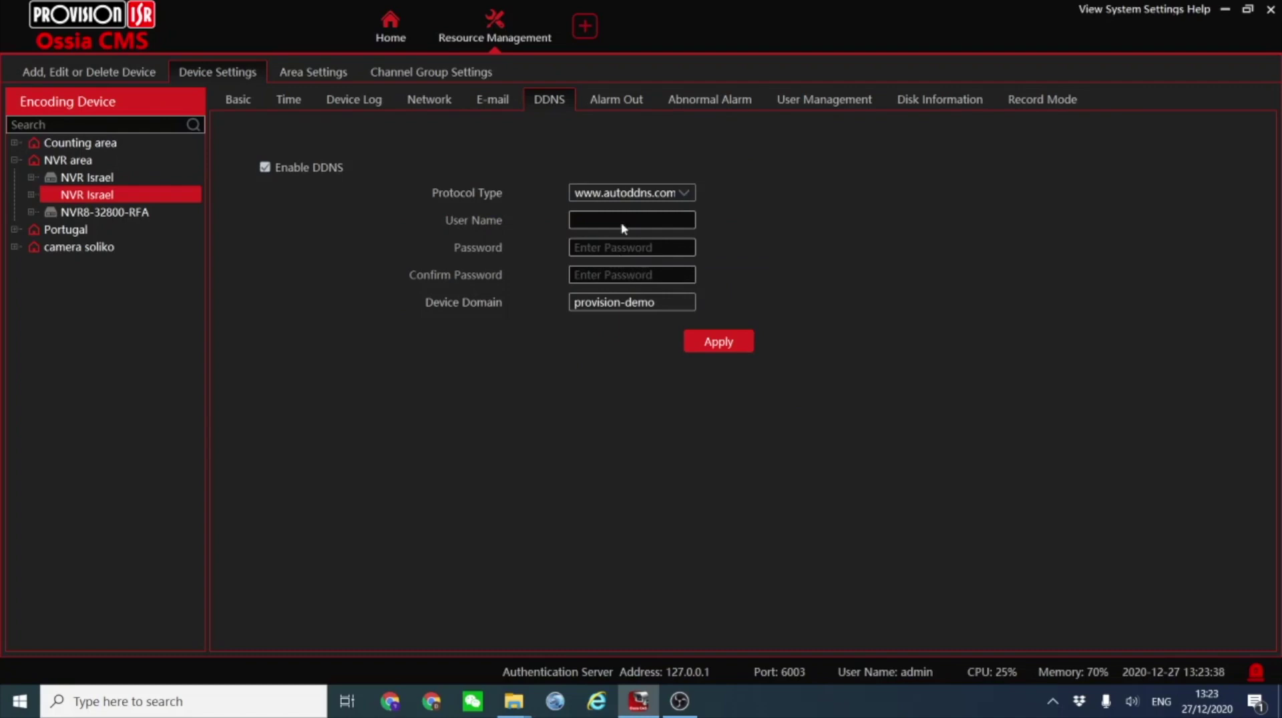
# Step: Display the recorder's alarm output settings for Alarm Out 12
pyautogui.click(605, 100)
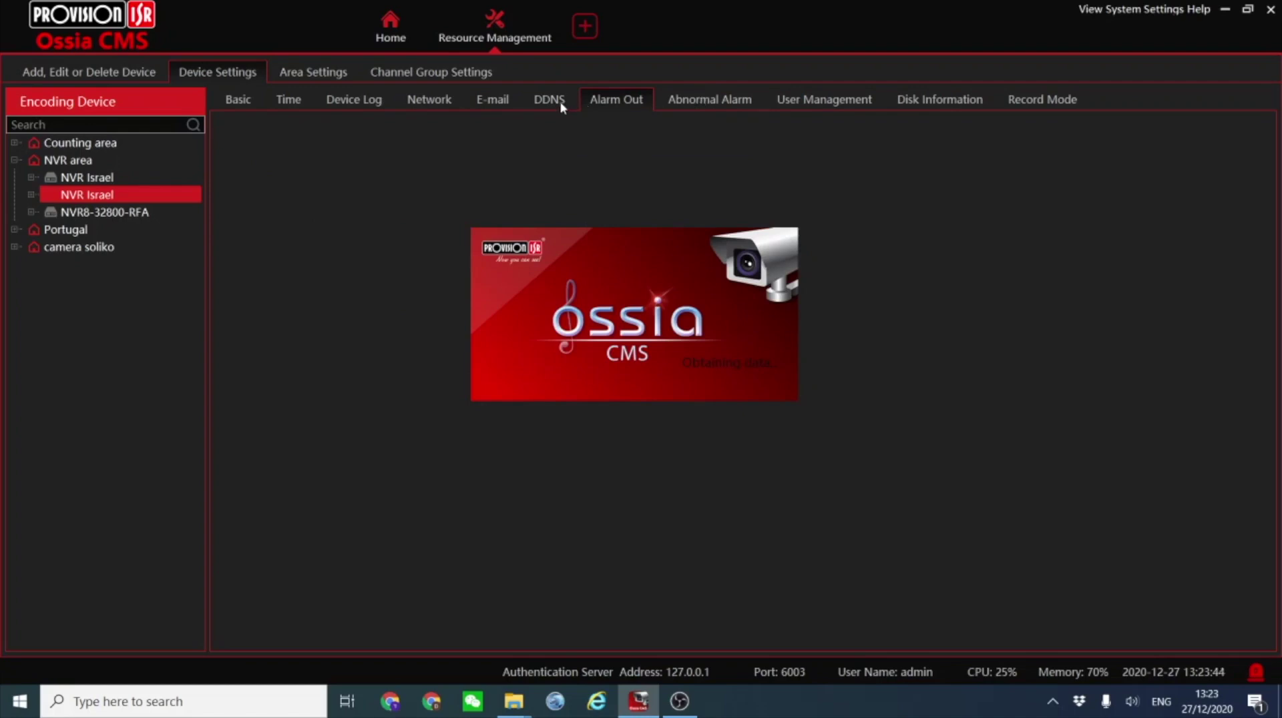
pyautogui.click(549, 172)
pyautogui.scroll(-1, 564, 333)
pyautogui.click(563, 352)
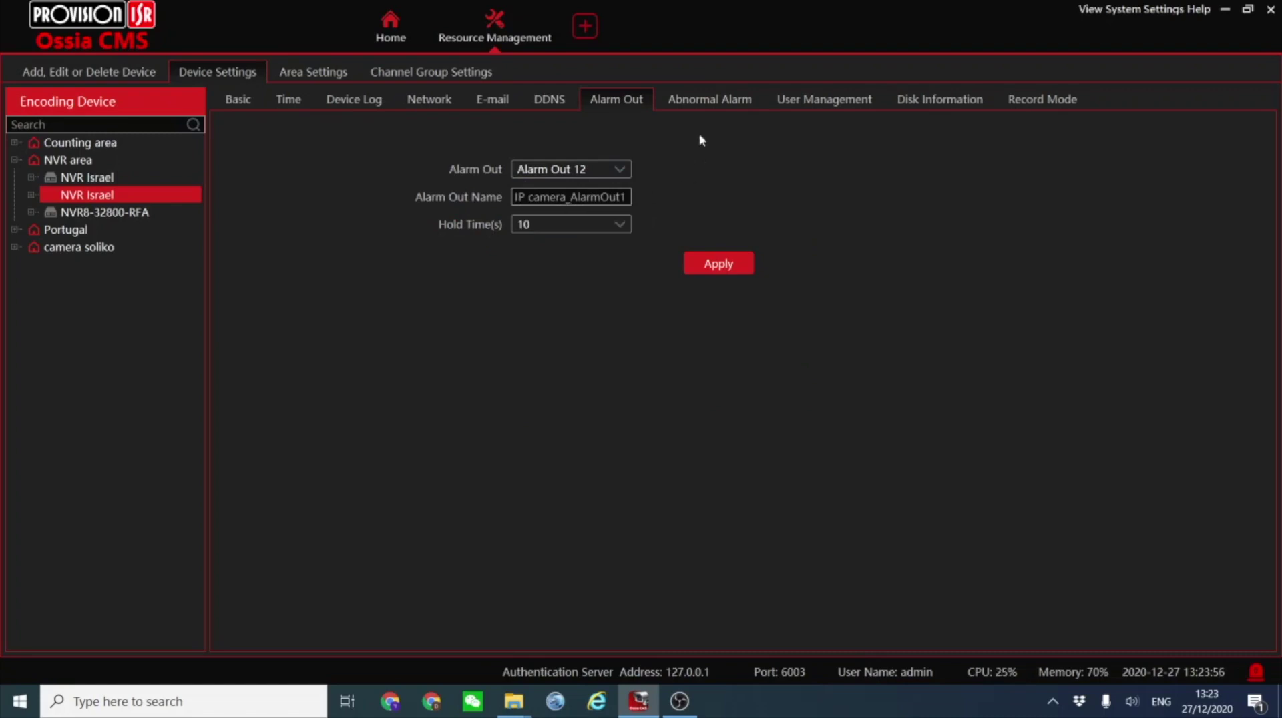
# Step: Review the abnormal alarm types and enable Trigger Email for the Disk Full alarm
pyautogui.click(700, 105)
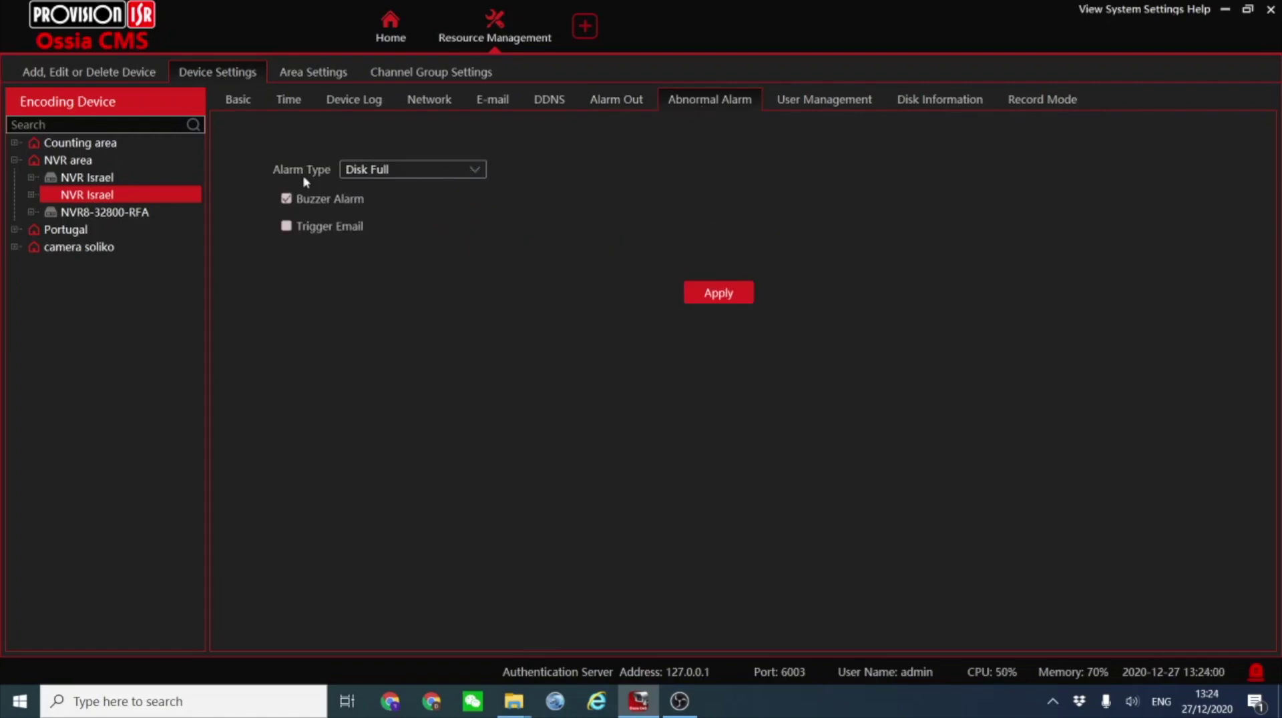
pyautogui.click(357, 170)
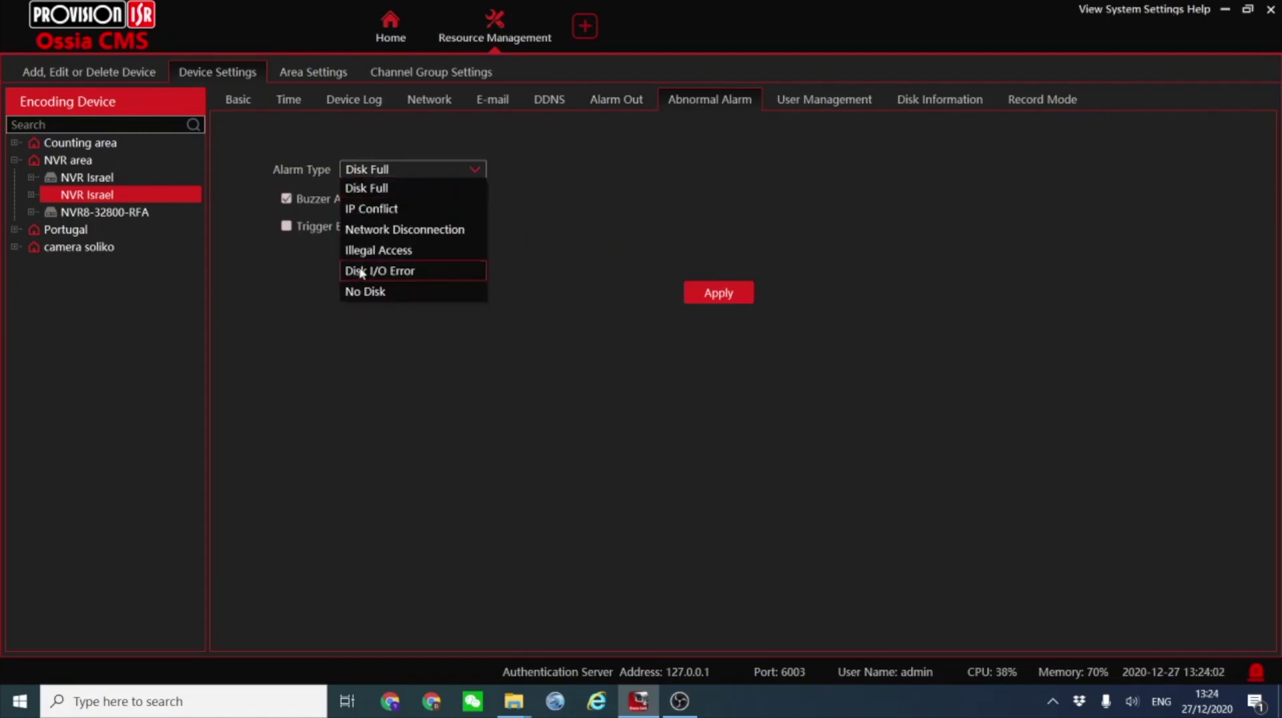
pyautogui.click(372, 434)
pyautogui.click(286, 226)
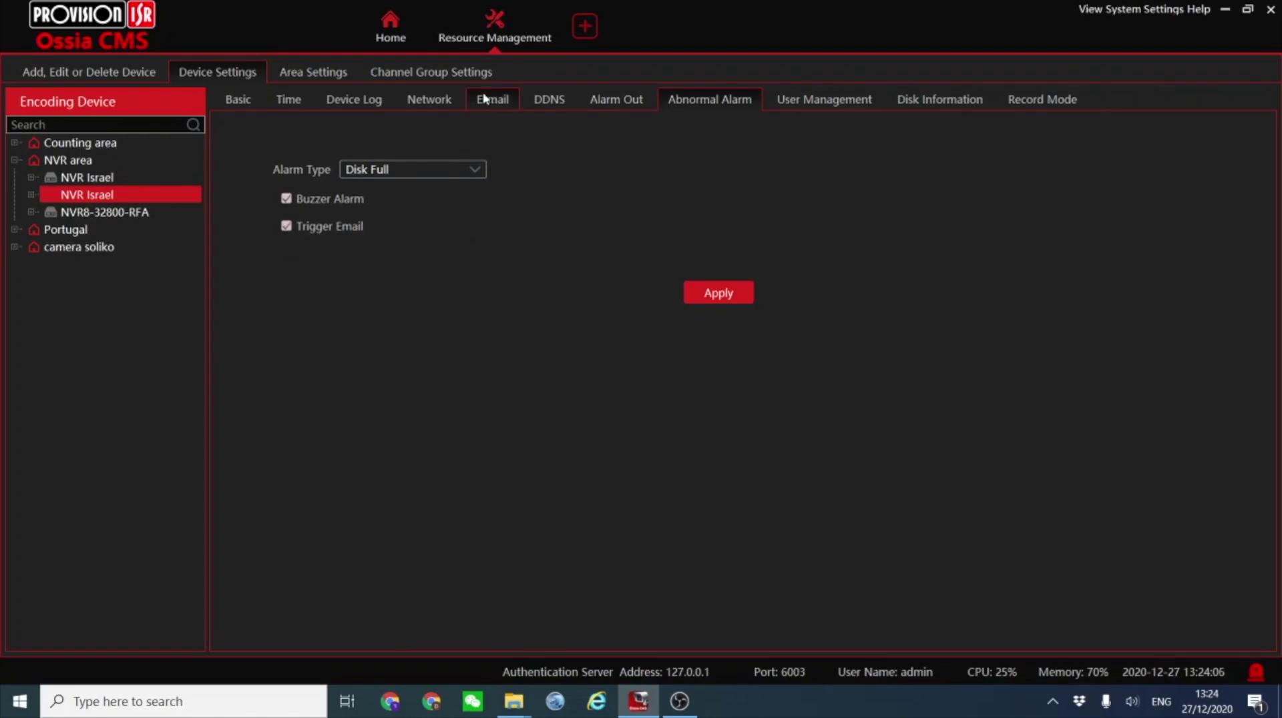
# Step: Look through the recorder's full list of user accounts and their user types
pyautogui.click(831, 99)
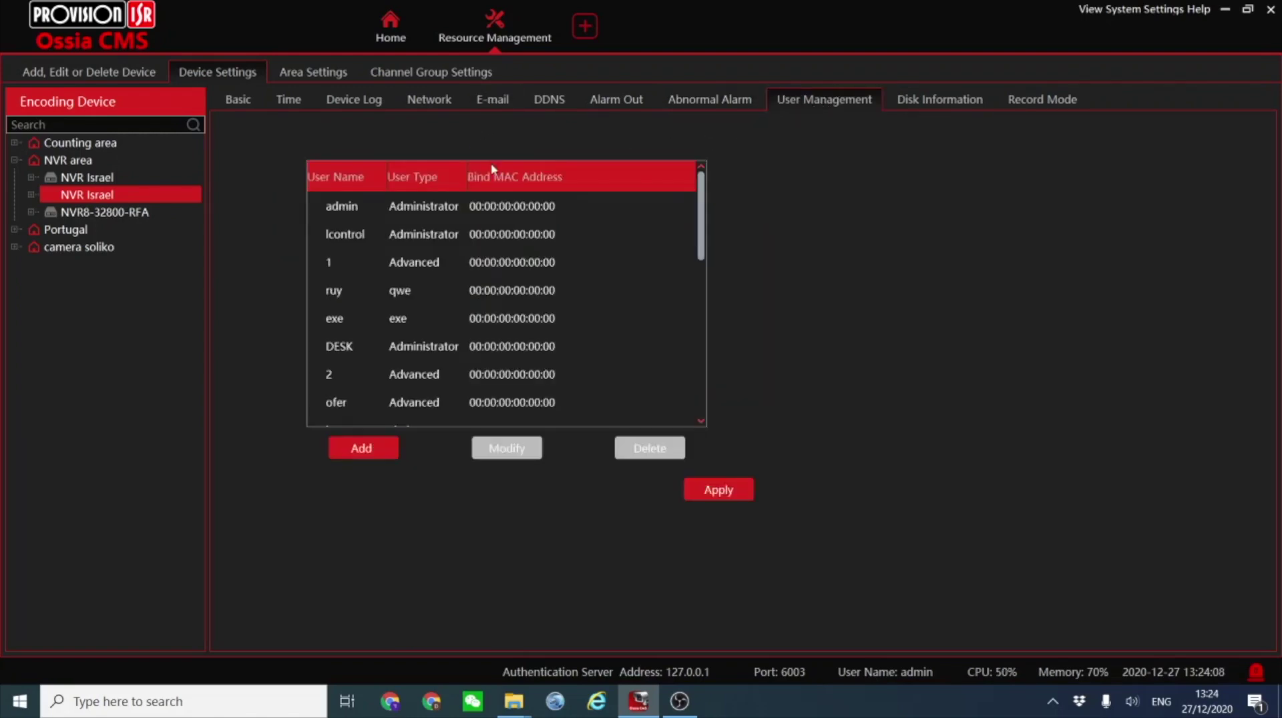
pyautogui.scroll(-5, 414, 294)
pyautogui.scroll(5, 414, 347)
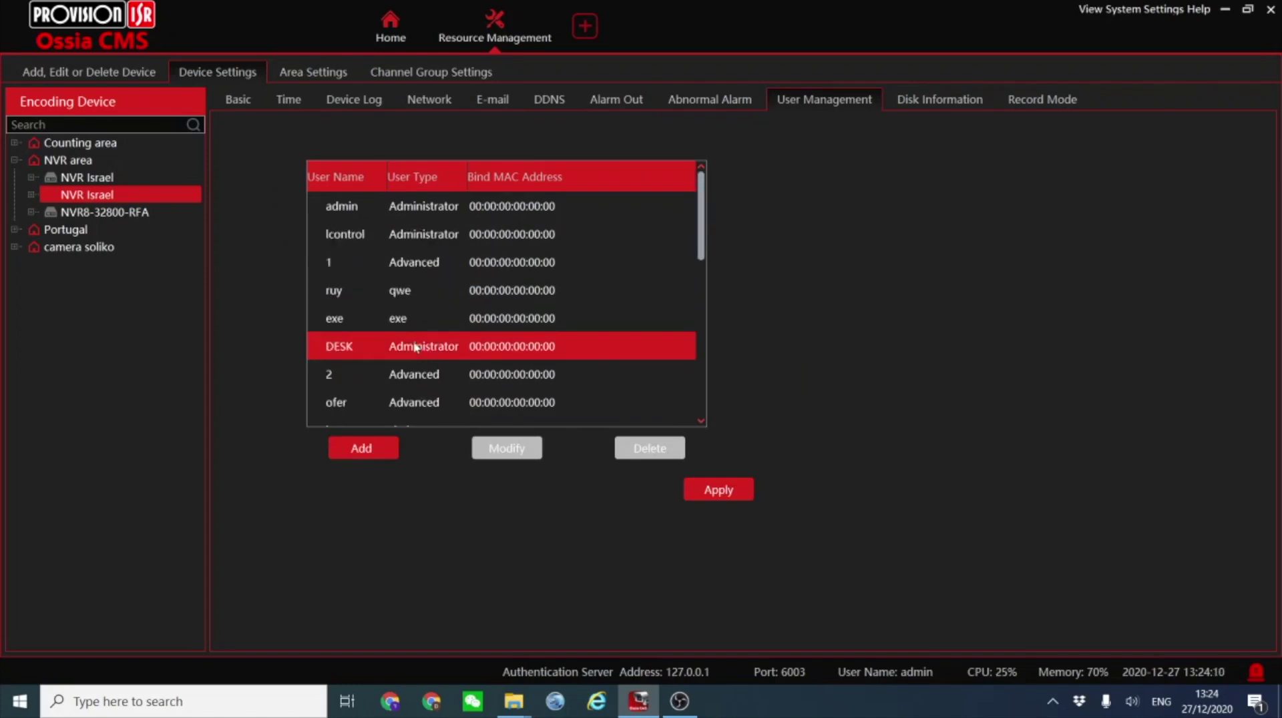
pyautogui.scroll(-5, 363, 322)
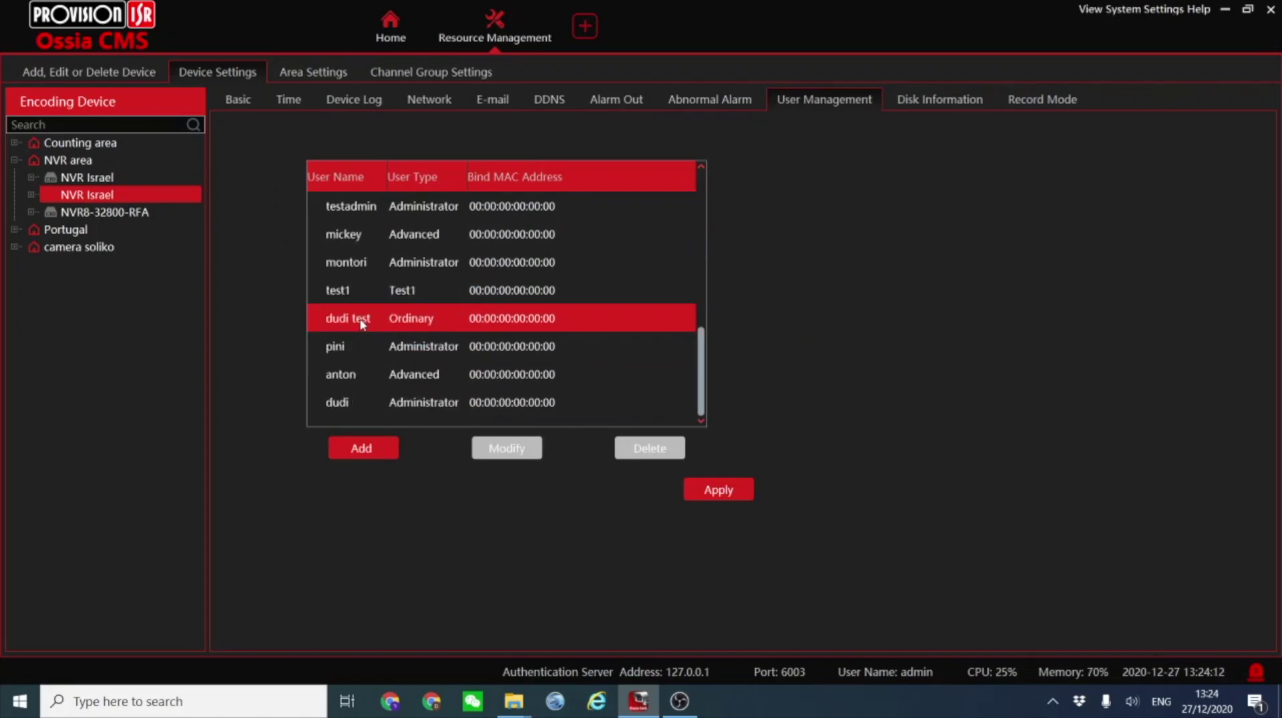
pyautogui.scroll(5, 361, 324)
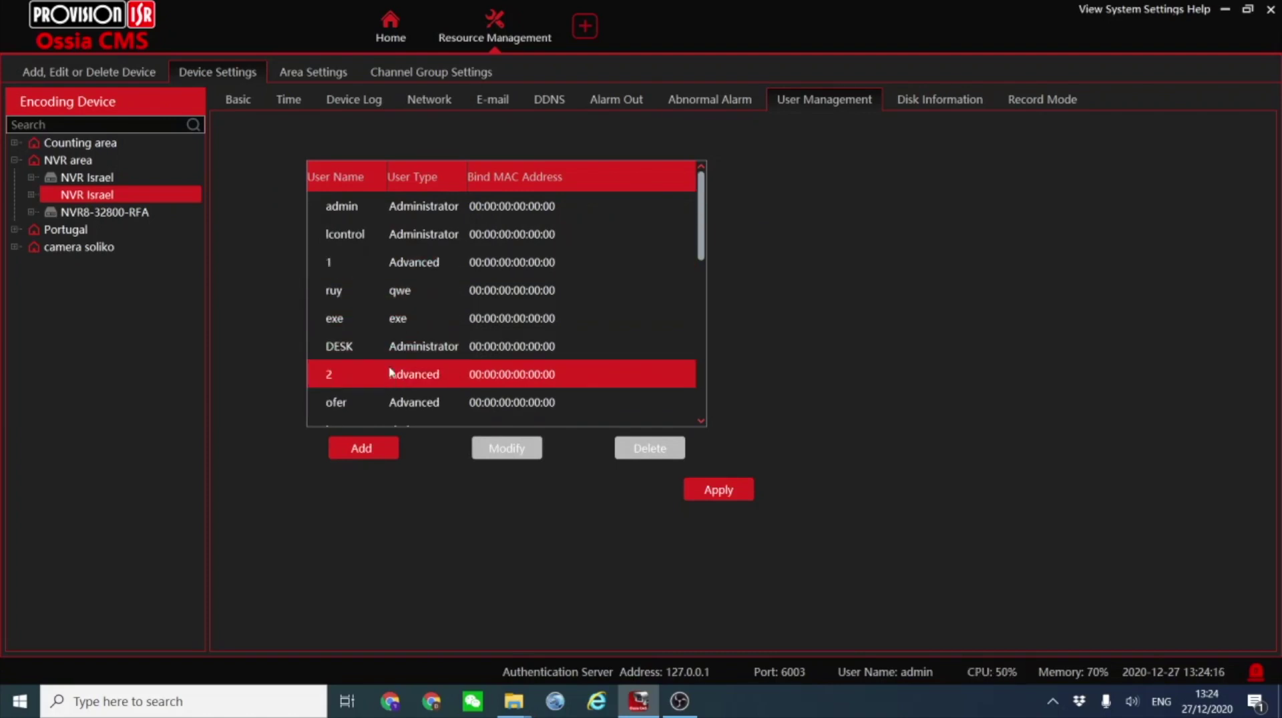
# Step: Inspect the DESK user's account properties and the selectable user types, leaving without saving
pyautogui.click(427, 345)
pyautogui.click(532, 452)
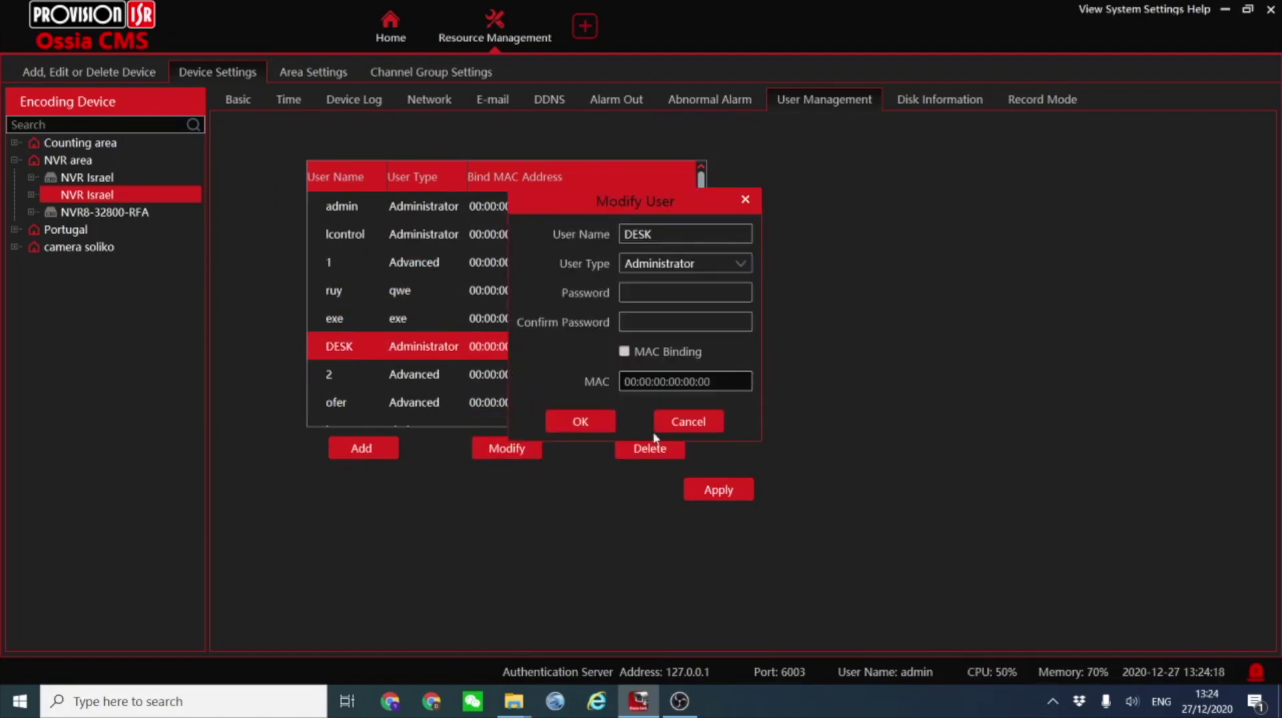
pyautogui.click(639, 265)
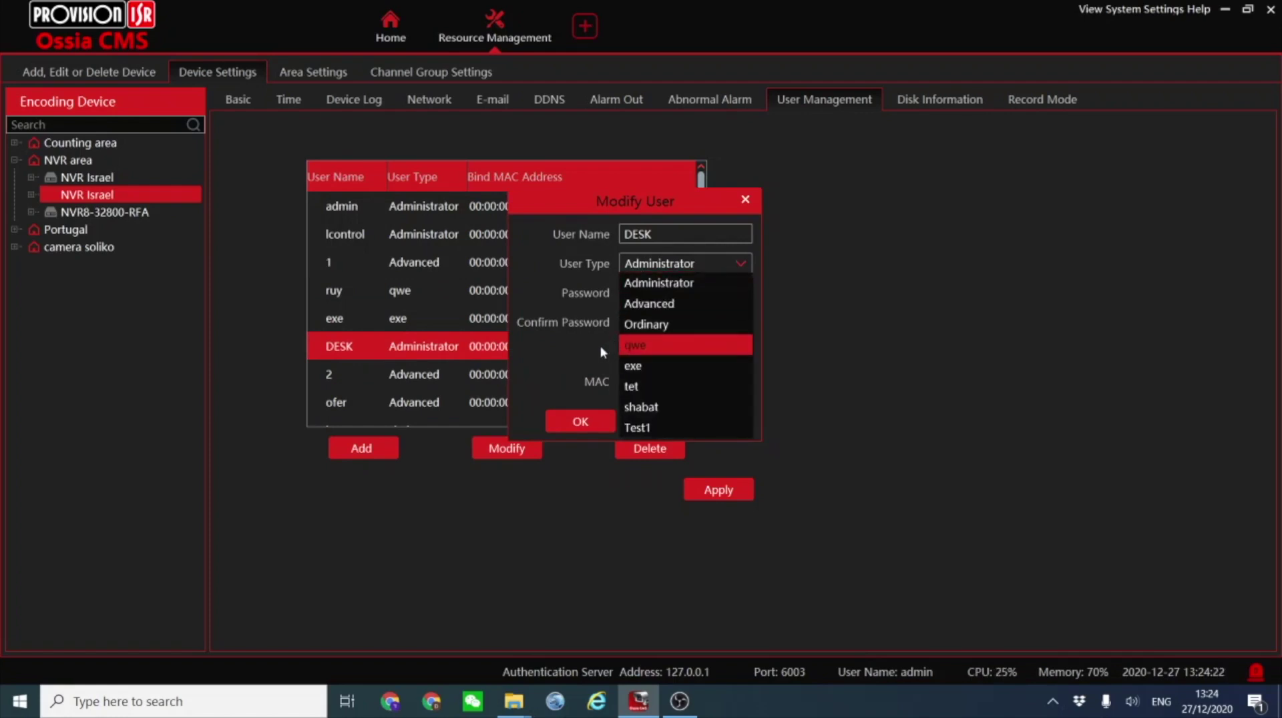
pyautogui.click(557, 327)
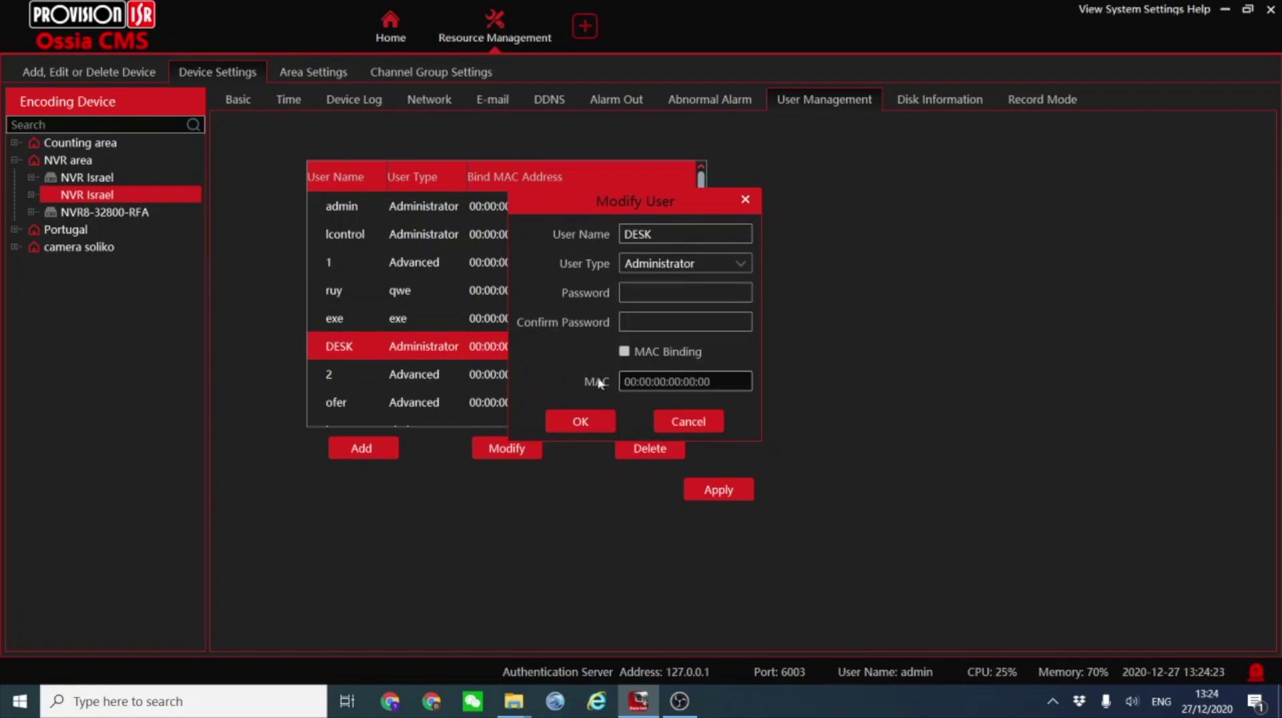
pyautogui.click(693, 421)
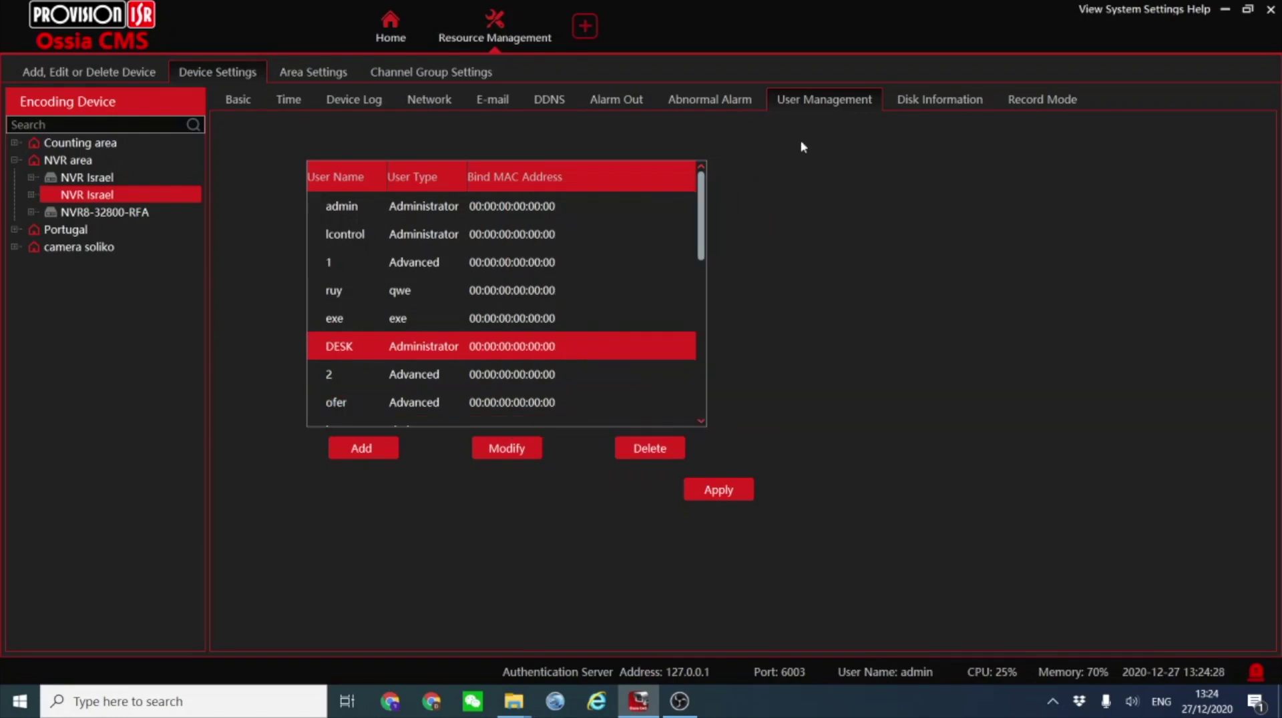
# Step: Check the recorder's disk information, and select Always(24x7) Record+Sensor Record as its automatic record mode
pyautogui.click(970, 108)
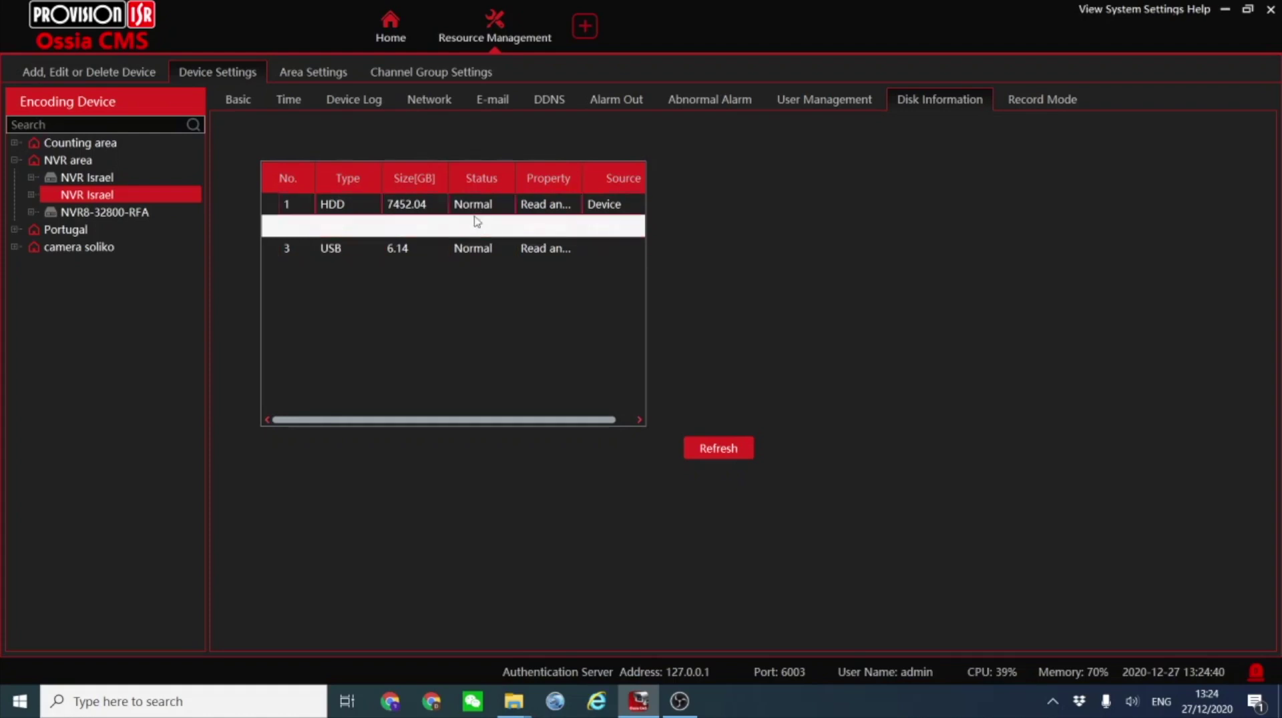
pyautogui.click(1039, 100)
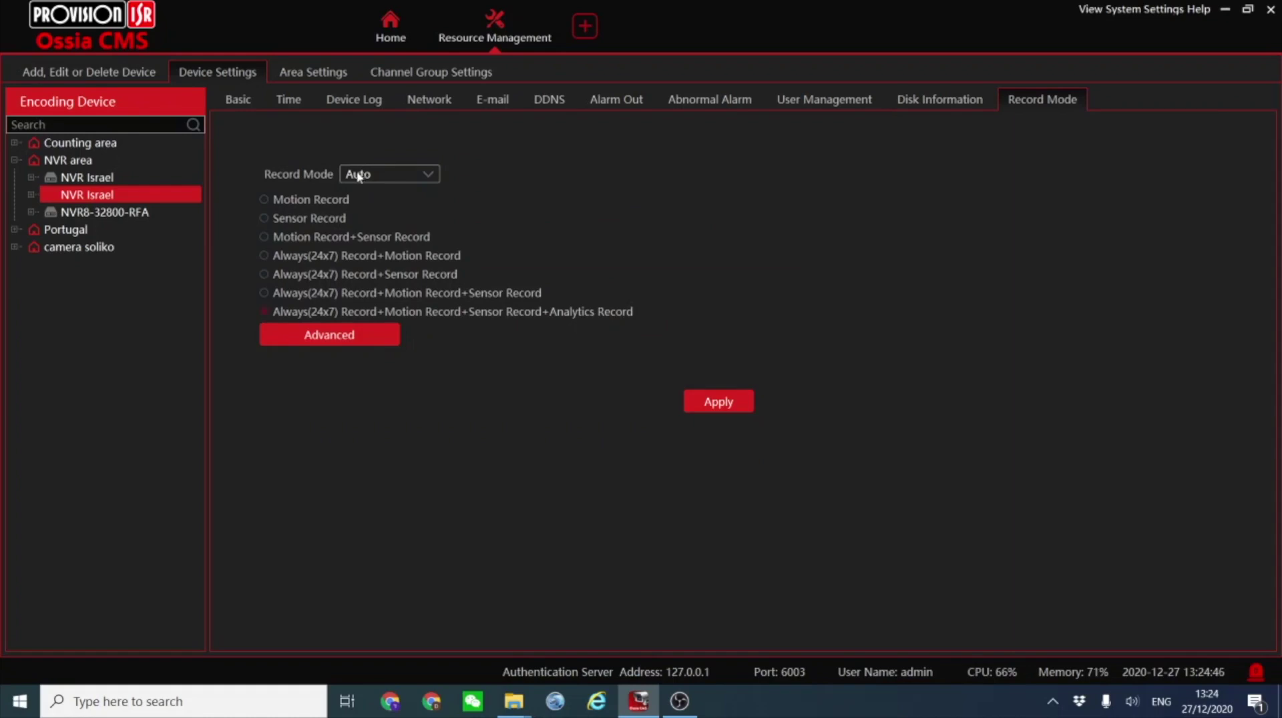
pyautogui.click(287, 219)
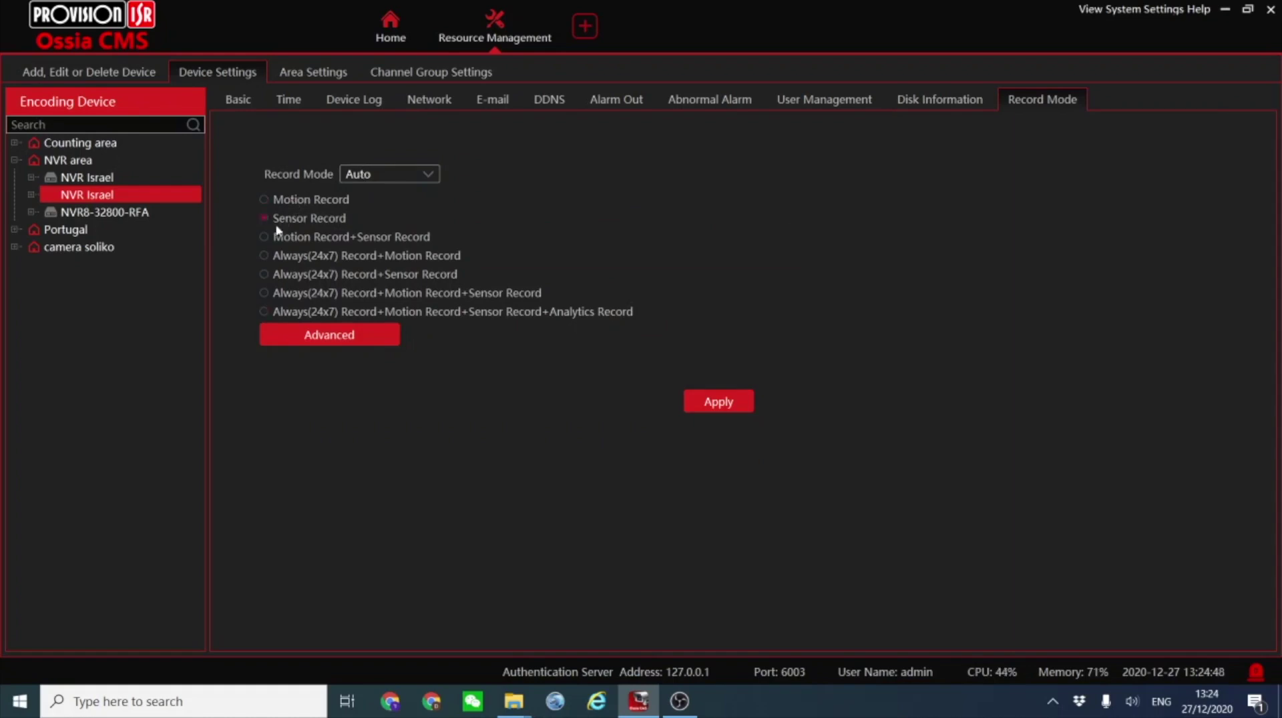
pyautogui.click(288, 274)
# Step: Customize the advanced record mode: disable Motion Record and Sensor Record, and enable POSRecord
pyautogui.click(337, 333)
pyautogui.click(478, 262)
pyautogui.click(477, 282)
pyautogui.click(477, 344)
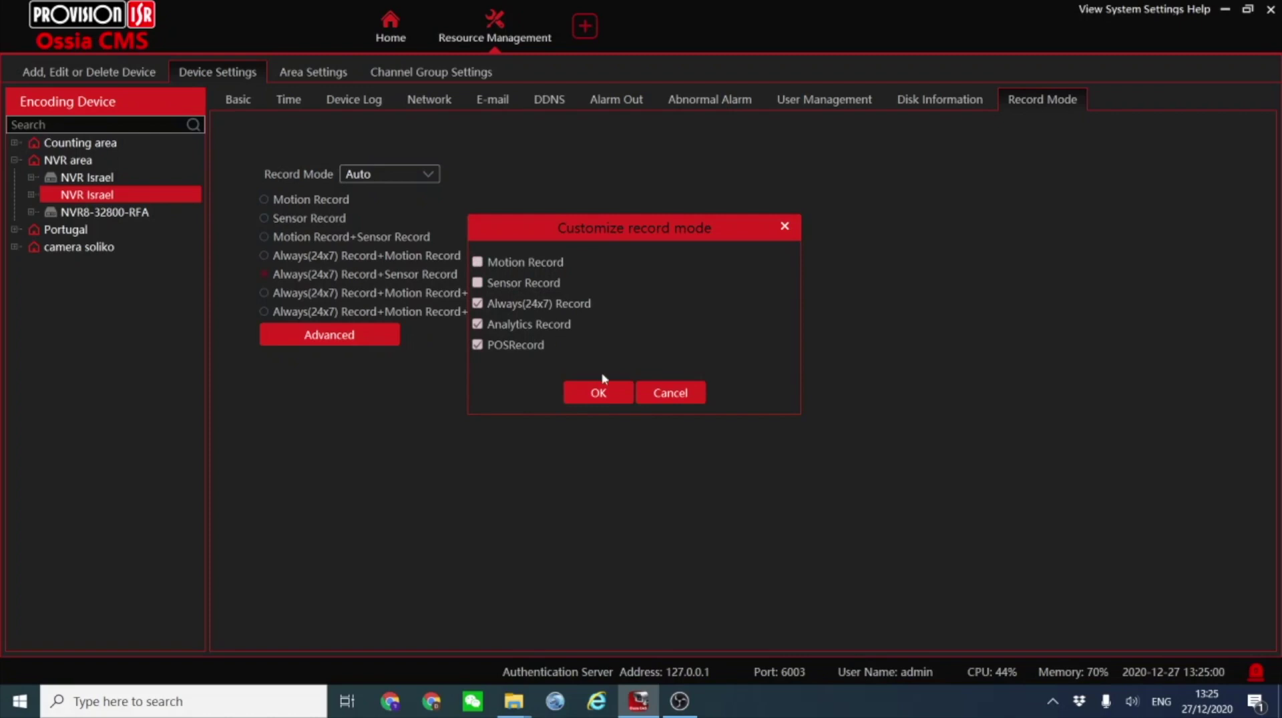
pyautogui.click(598, 393)
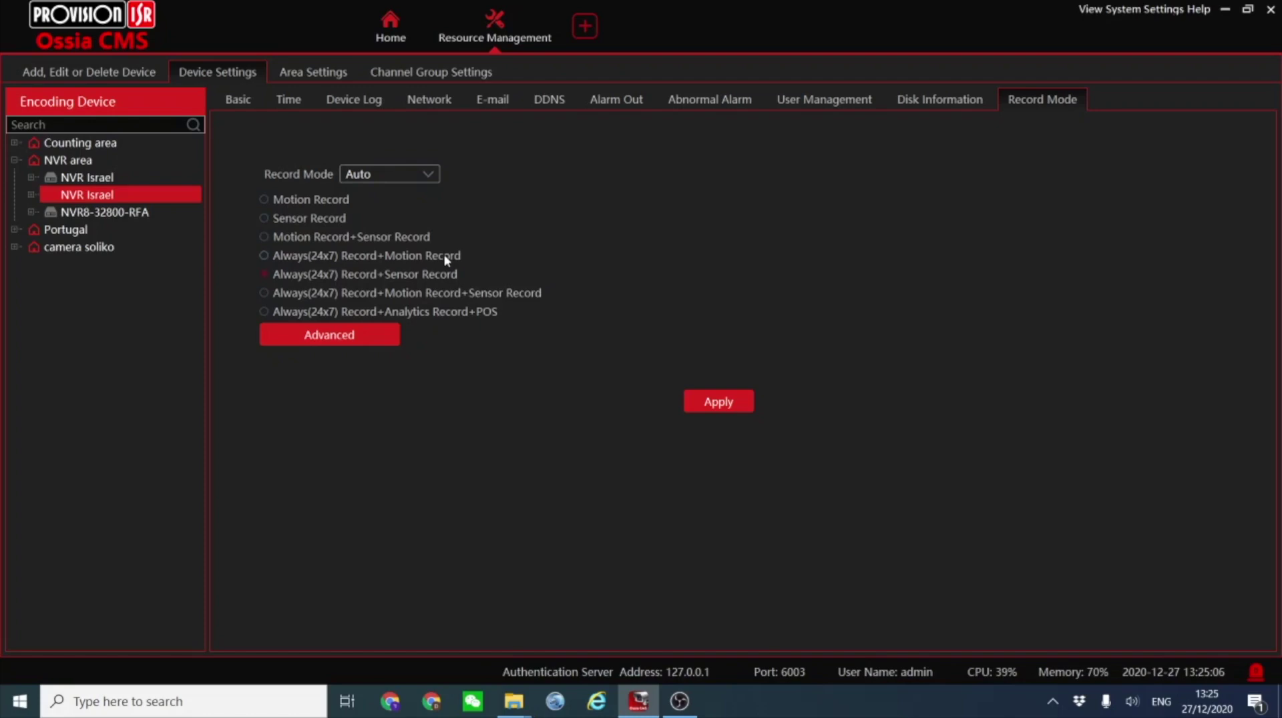
# Step: Open the OSD settings of the recorder's 2nd Floor camera and select its video point name
pyautogui.click(31, 196)
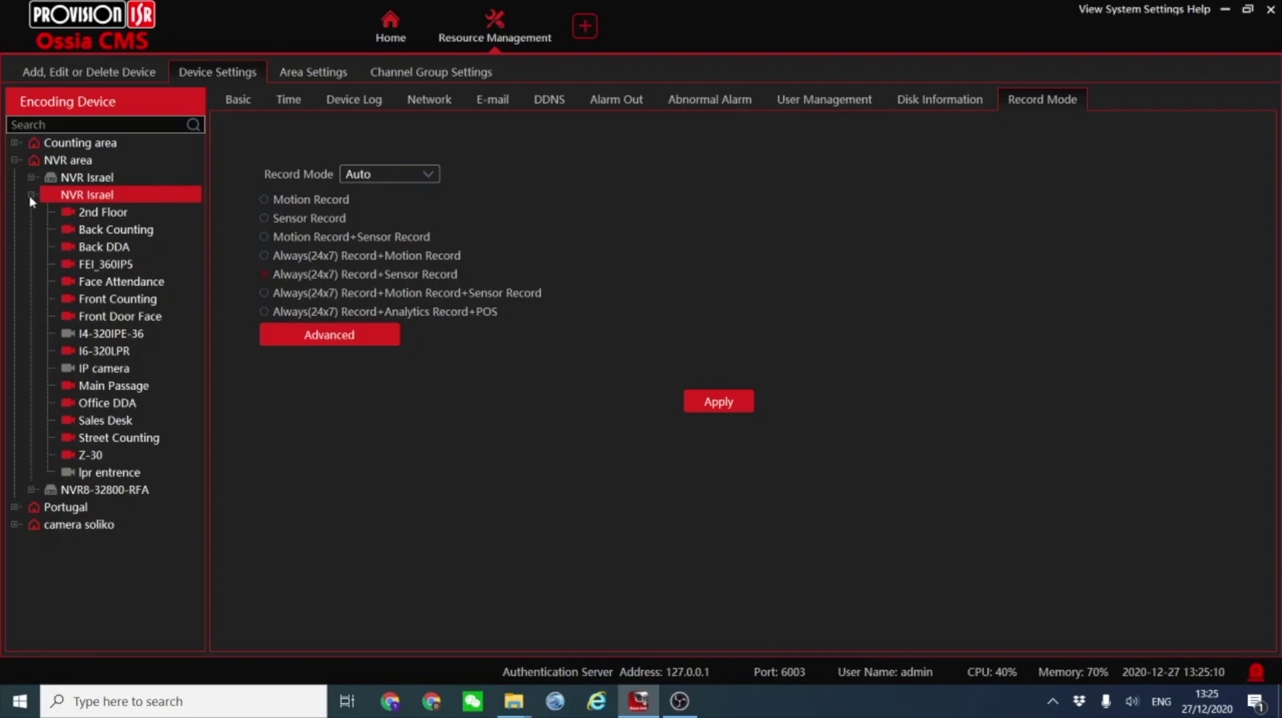
pyautogui.click(99, 213)
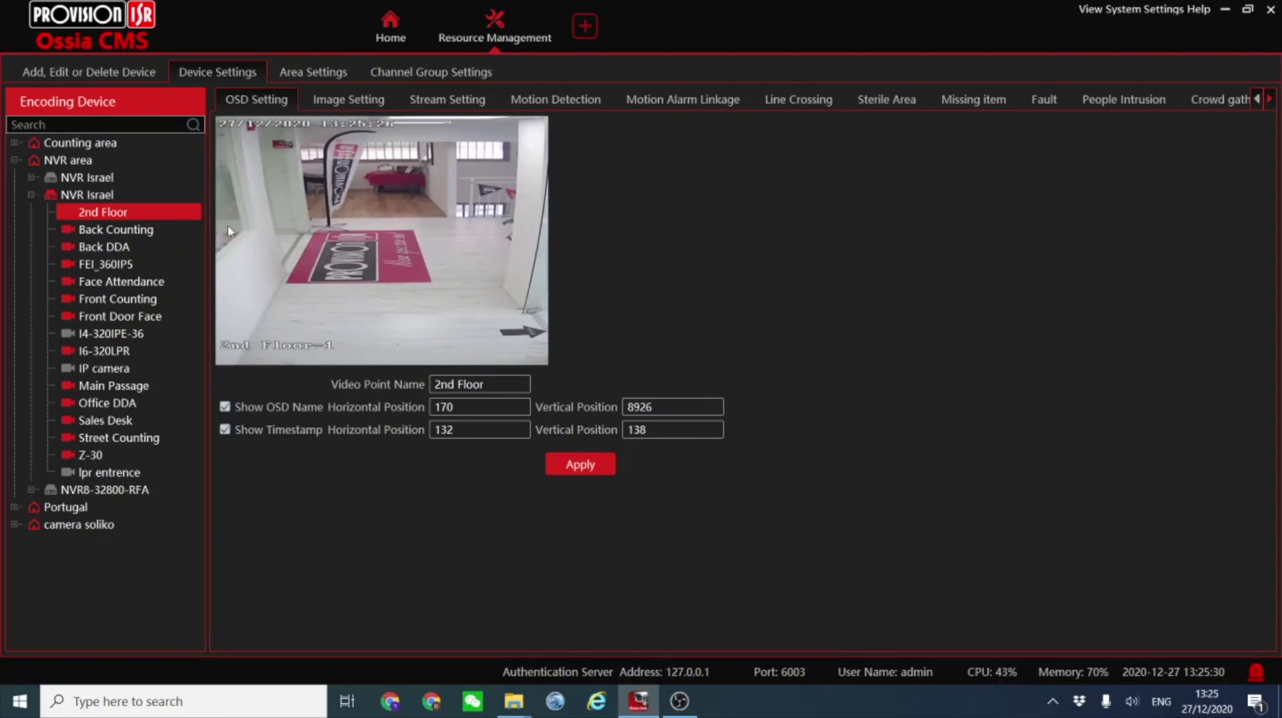
pyautogui.moveTo(493, 385); pyautogui.dragTo(304, 378)
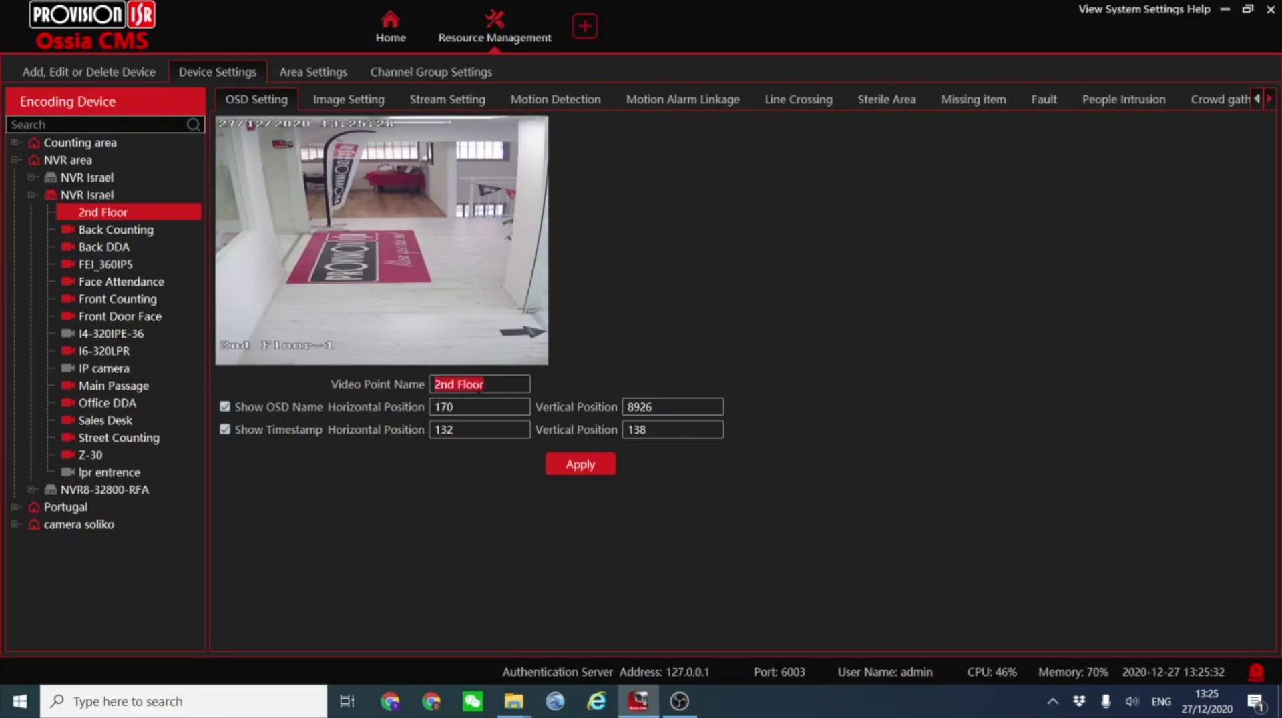
# Step: Highlight the 2nd Floor camera's video point name and view its image settings
pyautogui.moveTo(494, 386); pyautogui.dragTo(352, 378)
pyautogui.moveTo(488, 386); pyautogui.dragTo(305, 369)
pyautogui.click(332, 98)
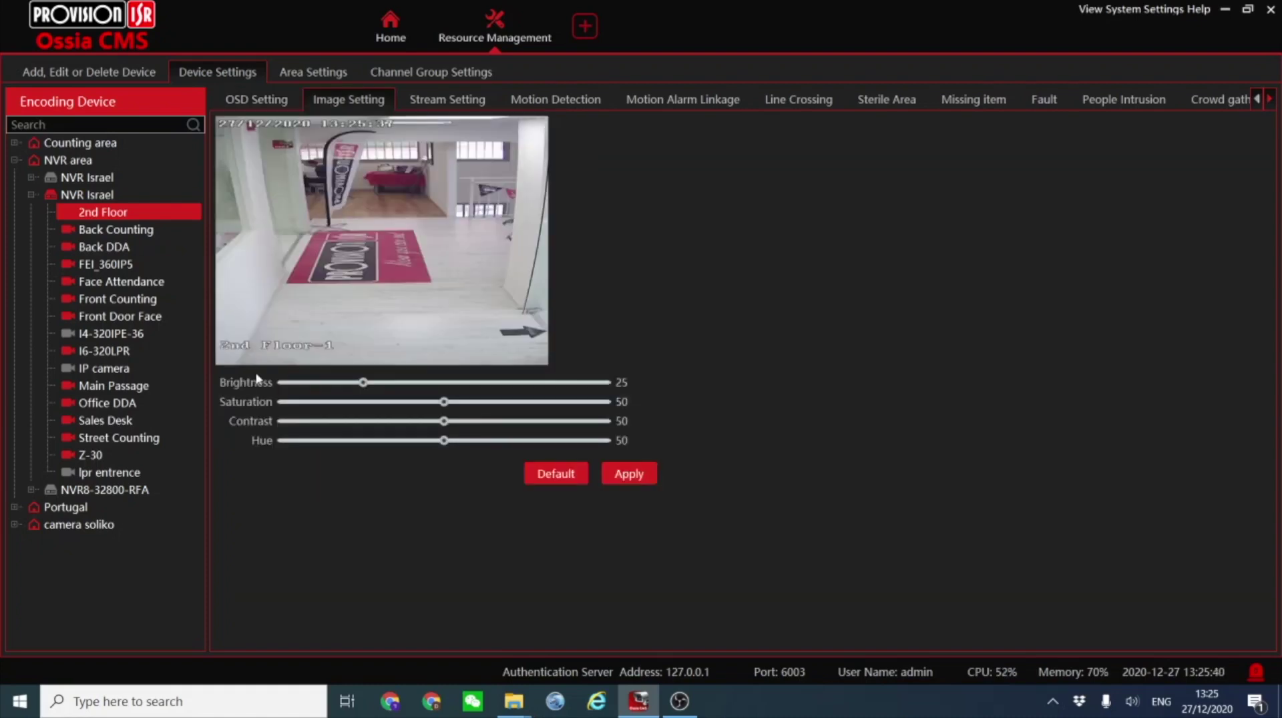
# Step: Review the 2nd Floor camera's stream settings, checking the frame rate and video encode options of the timing record stream
pyautogui.click(433, 97)
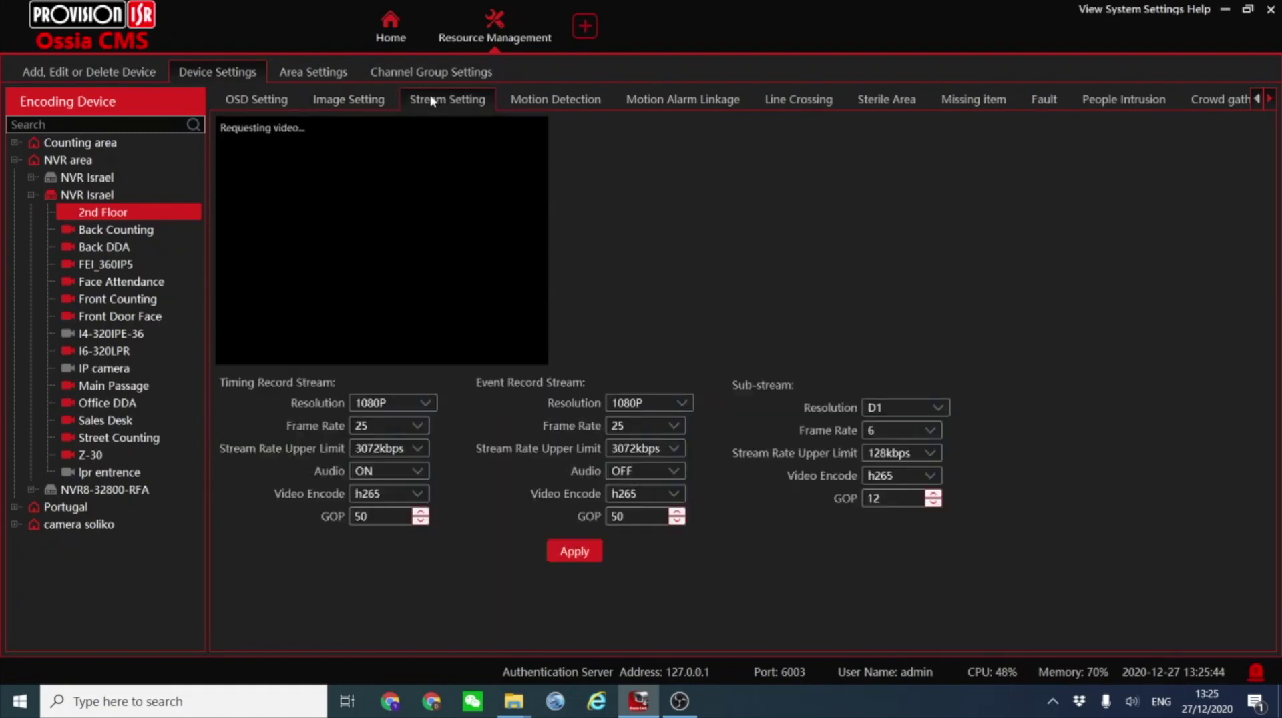
pyautogui.click(368, 429)
pyautogui.click(369, 430)
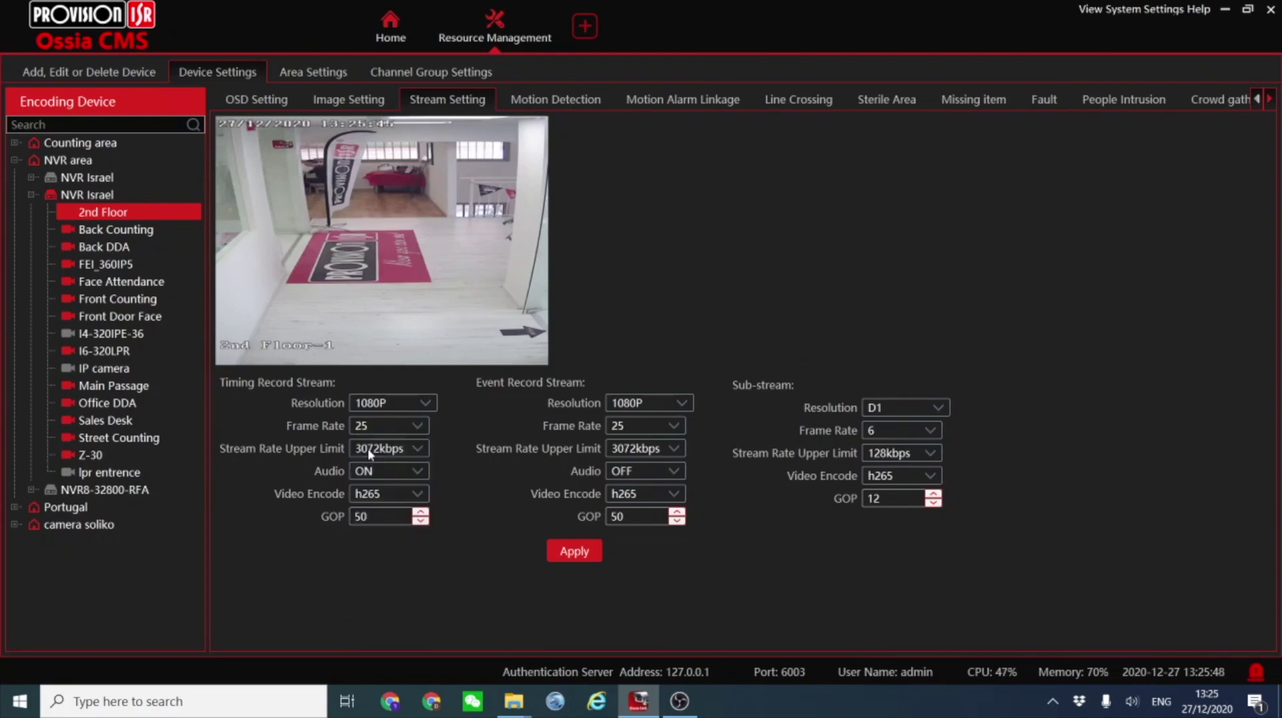
pyautogui.click(378, 495)
pyautogui.click(372, 531)
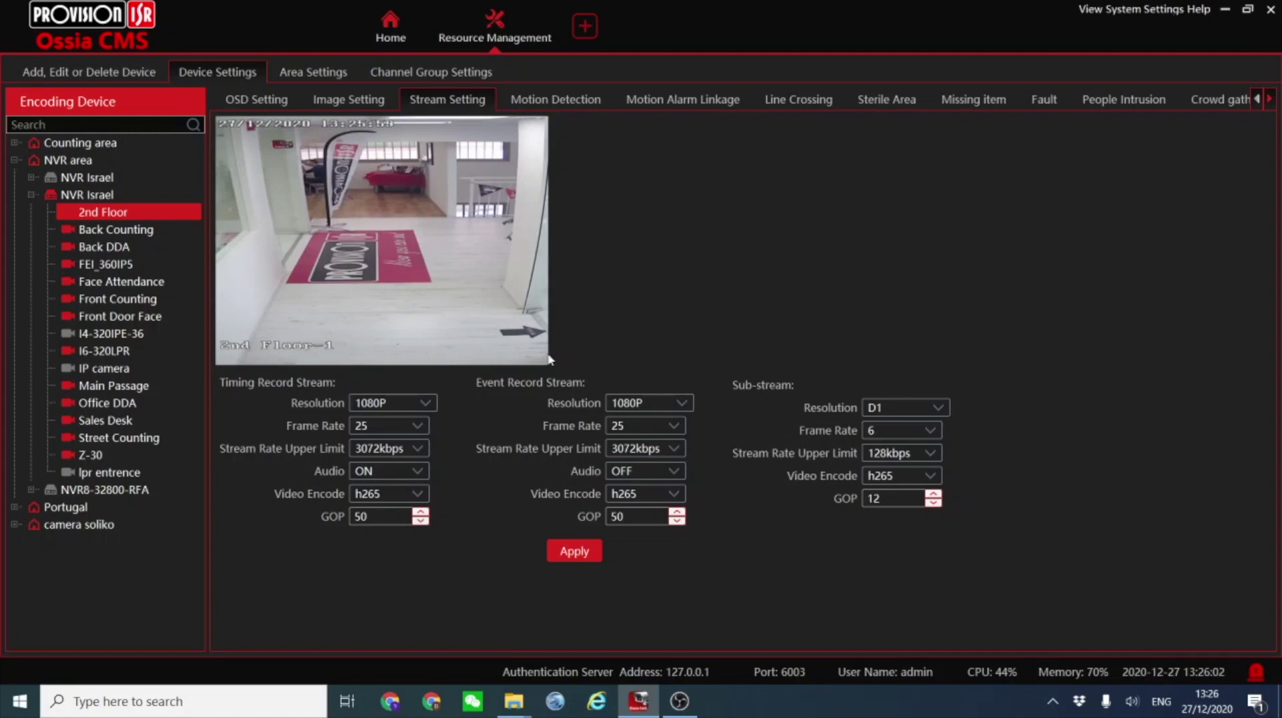
# Step: In the camera's motion detection settings, clear the entire detection zone and select the whole grid again
pyautogui.click(525, 95)
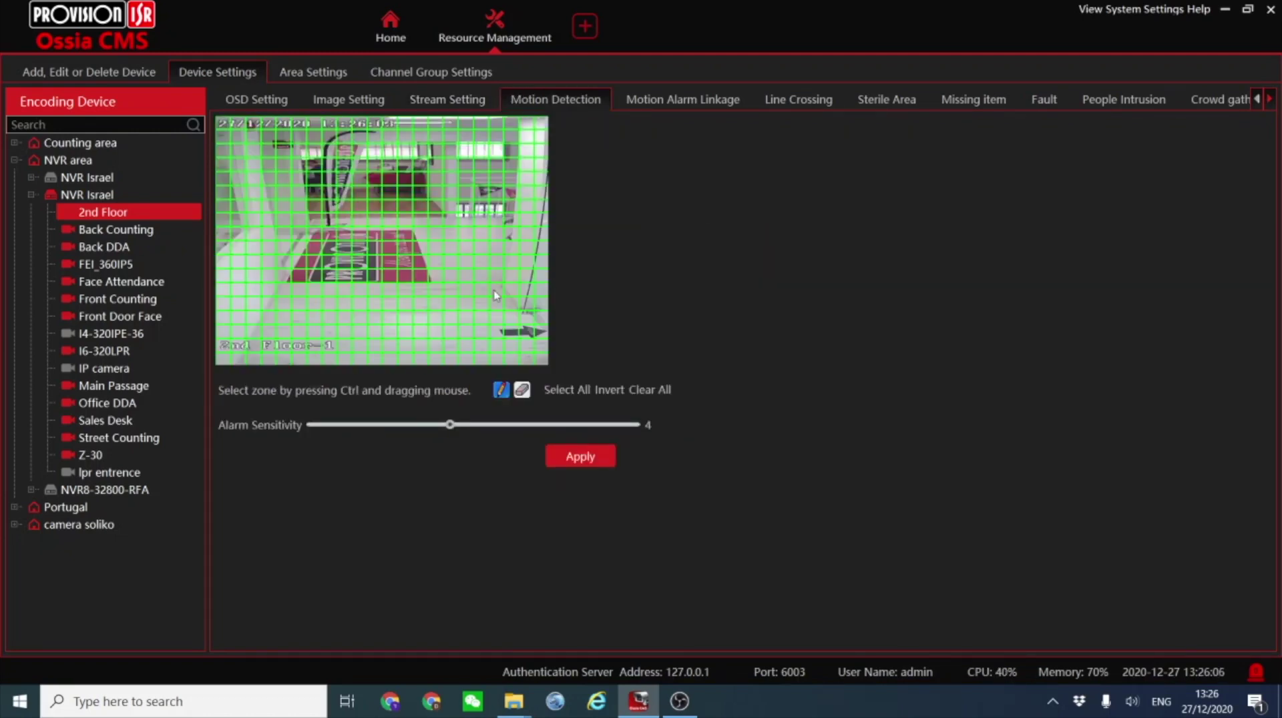
pyautogui.click(521, 390)
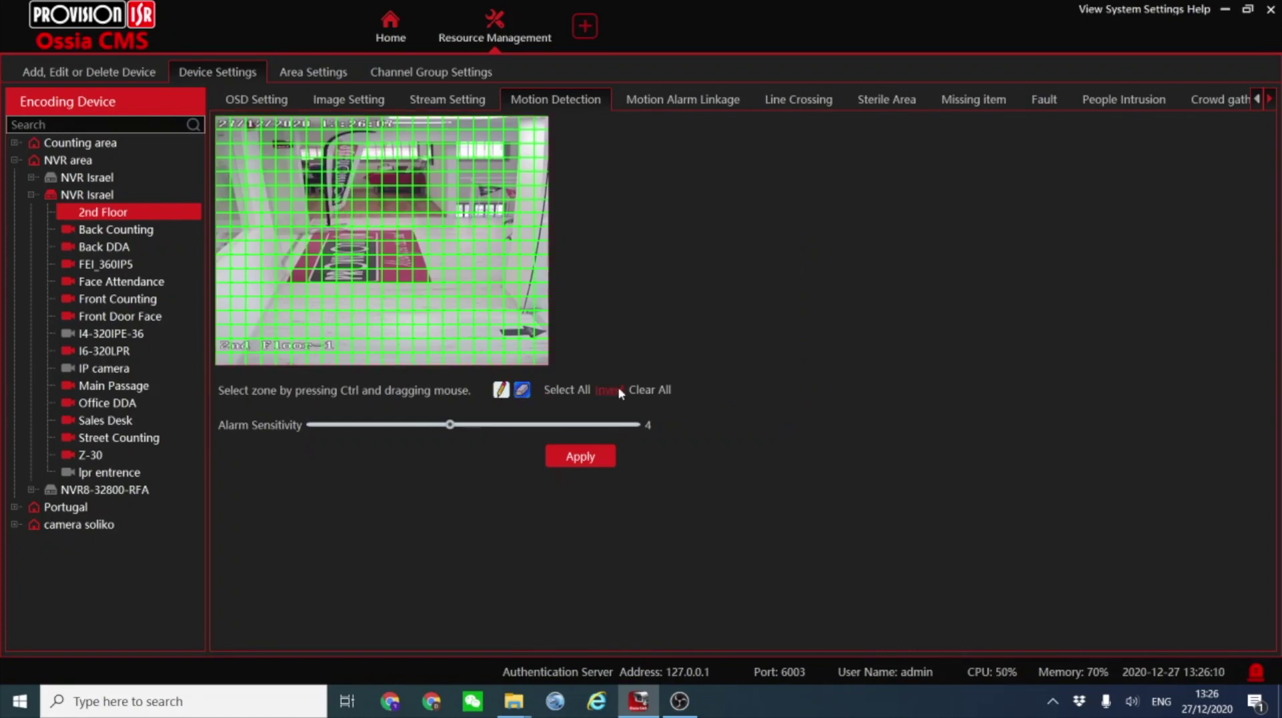
pyautogui.click(644, 391)
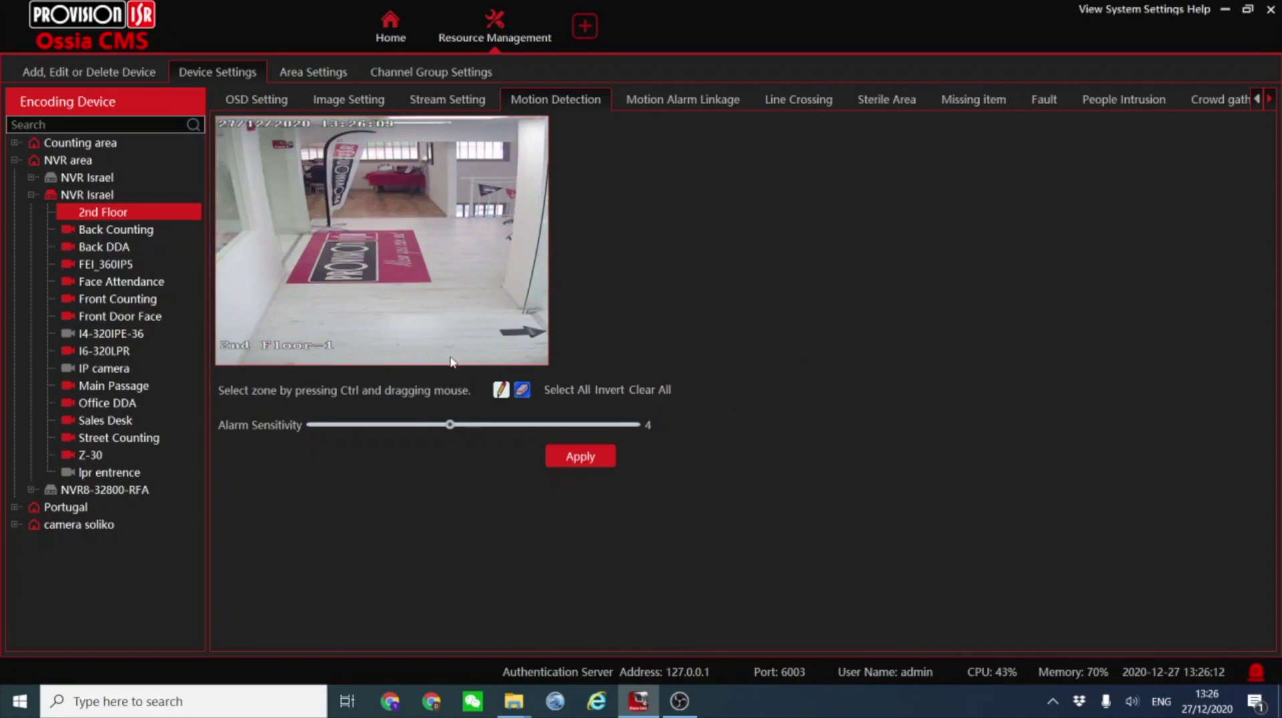
pyautogui.click(501, 391)
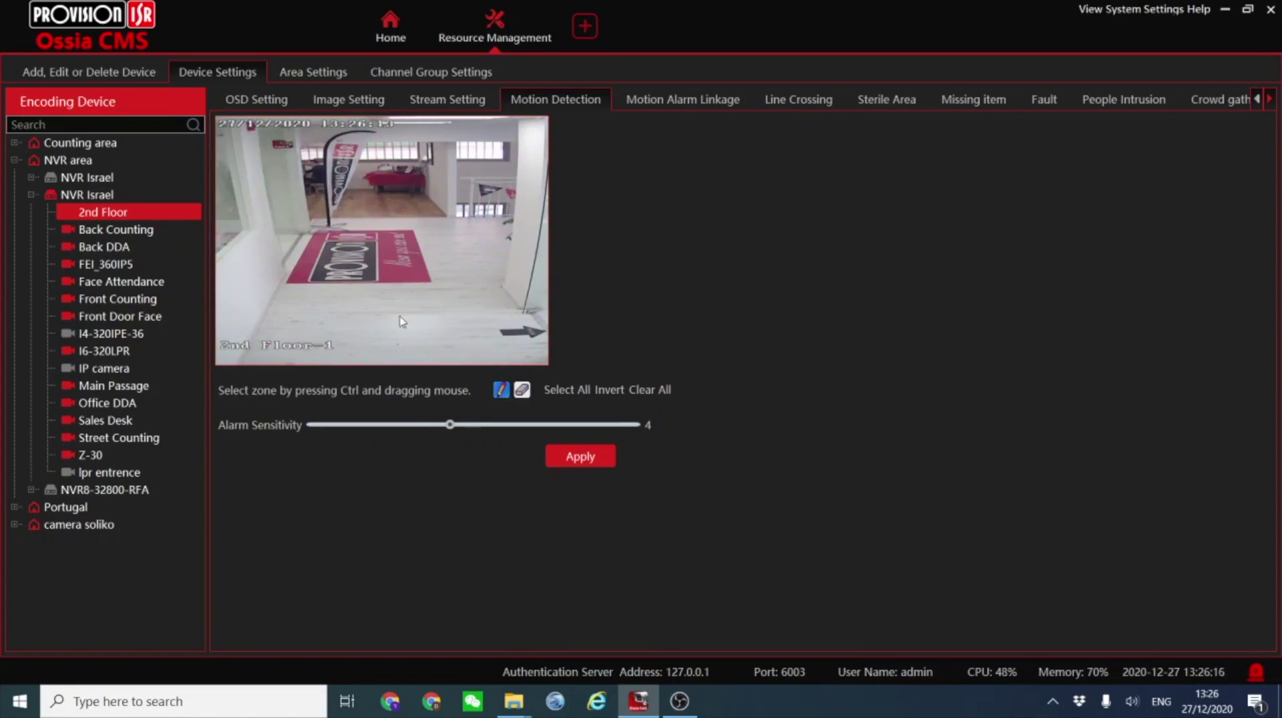
pyautogui.click(561, 391)
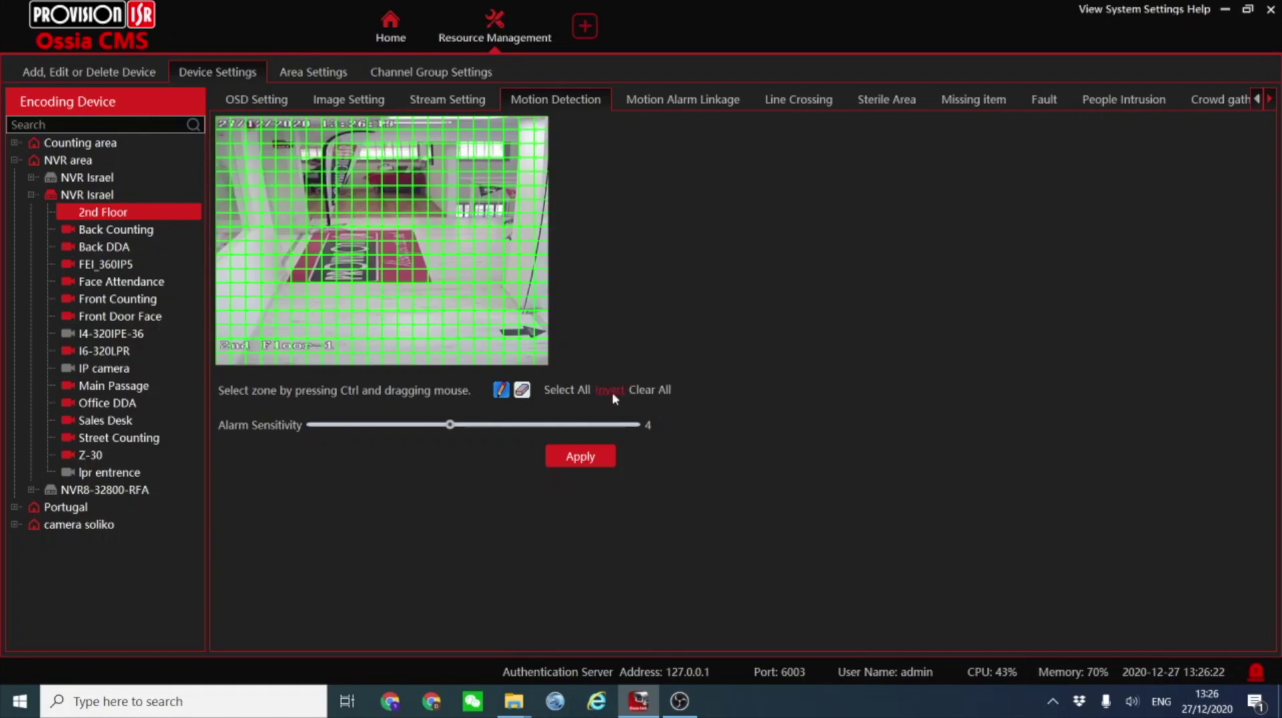
# Step: Erase two rectangular areas from the motion detection grid and paint both areas back in
pyautogui.click(522, 390)
pyautogui.moveTo(286, 200); pyautogui.dragTo(412, 294)
pyautogui.moveTo(461, 175); pyautogui.dragTo(514, 267)
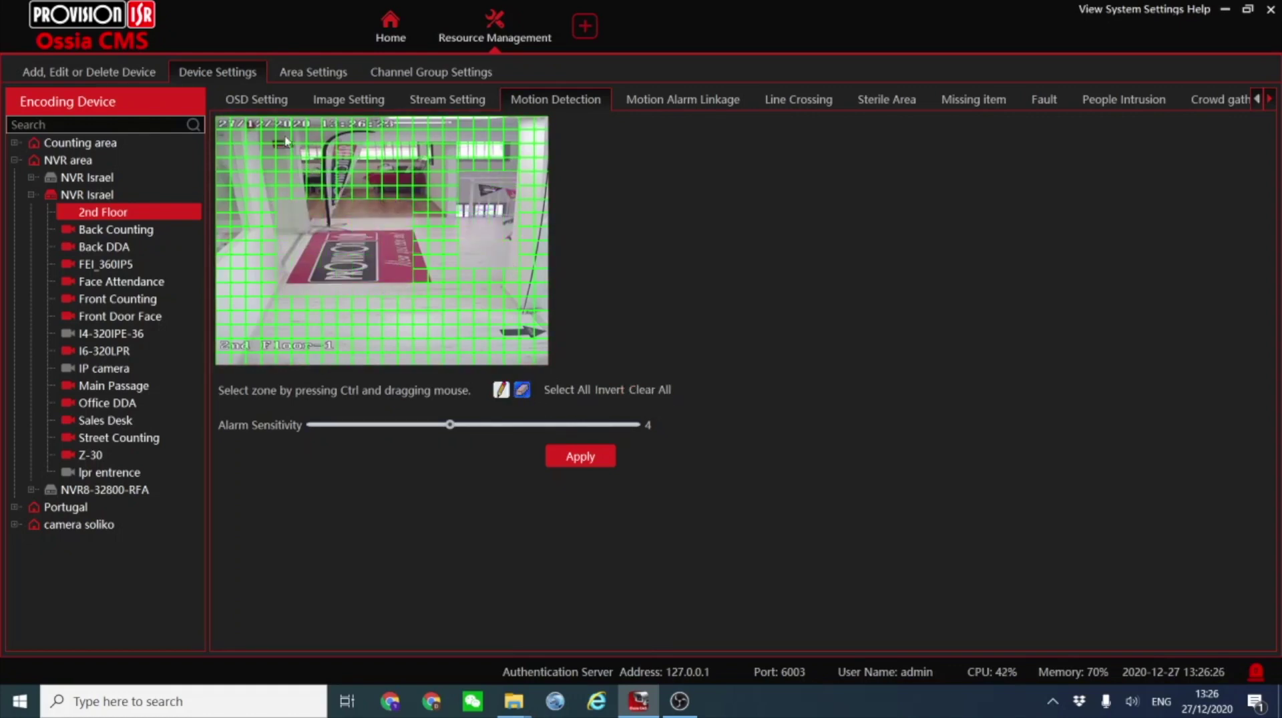
pyautogui.click(499, 393)
pyautogui.moveTo(242, 138); pyautogui.dragTo(460, 329)
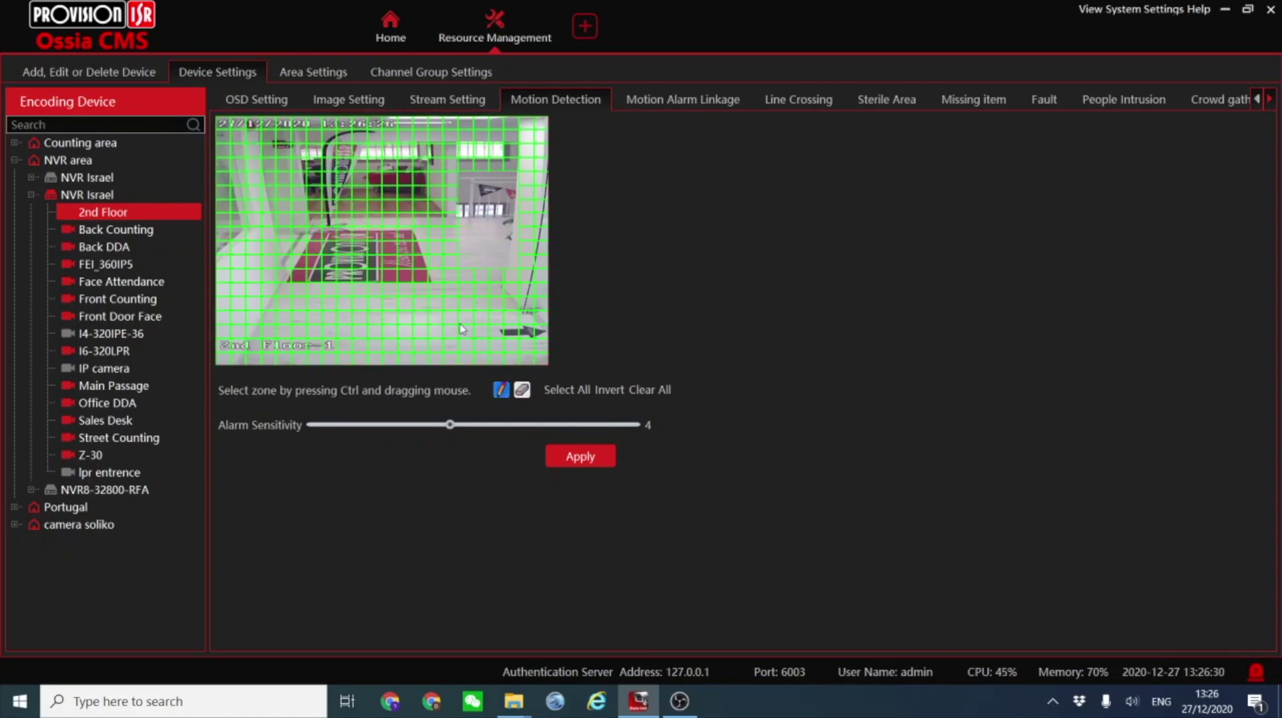
pyautogui.moveTo(453, 165); pyautogui.dragTo(520, 227)
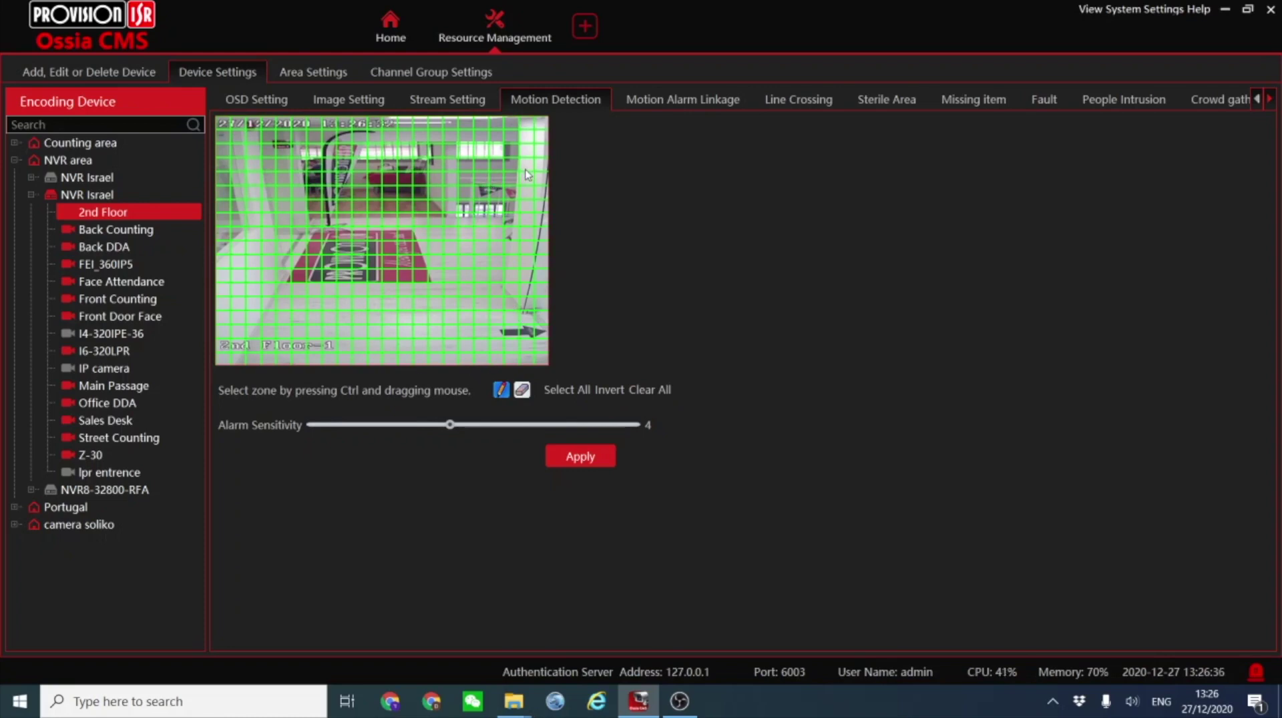
# Step: Look through the camera's motion alarm linkage, line crossing and sterile area settings
pyautogui.click(682, 100)
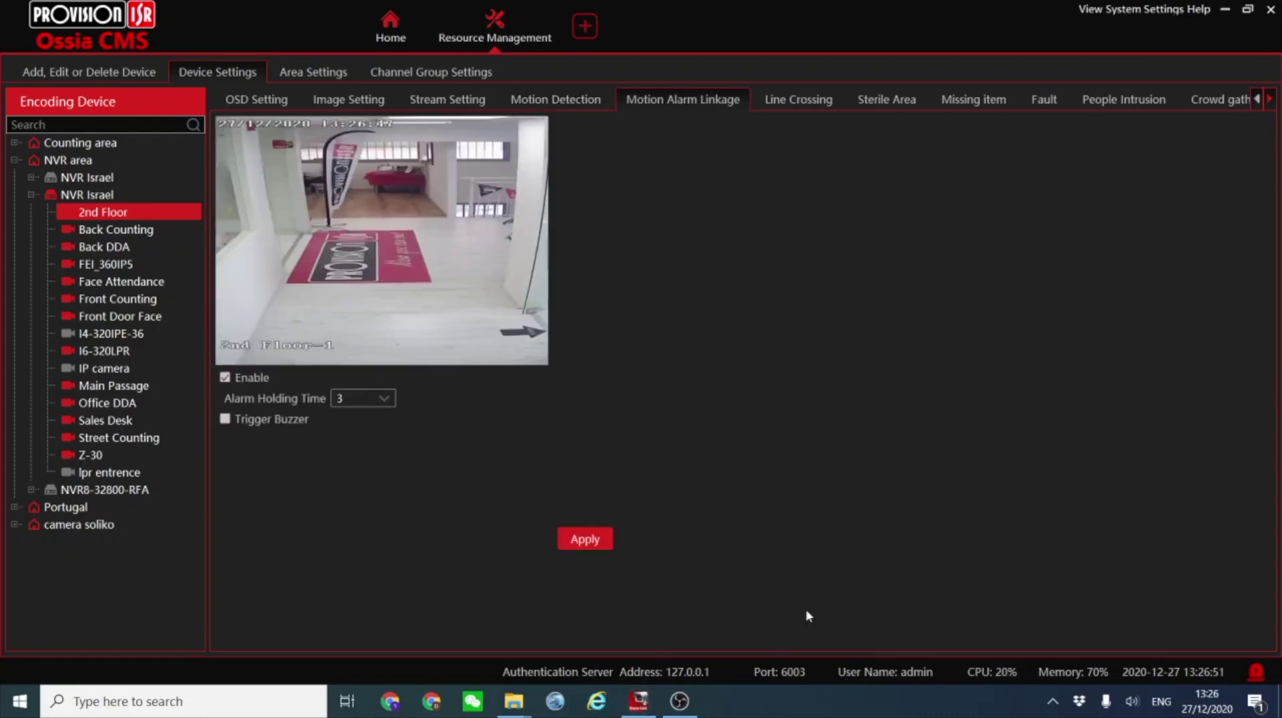
pyautogui.click(802, 101)
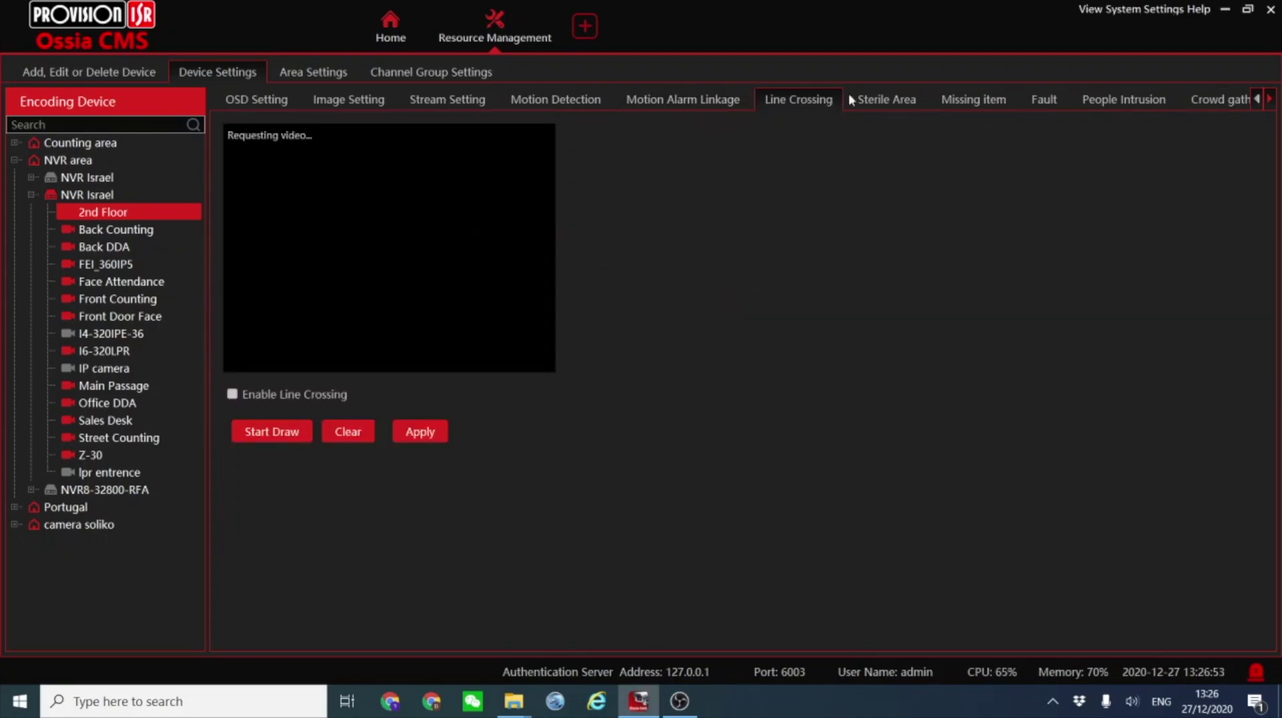
pyautogui.click(876, 99)
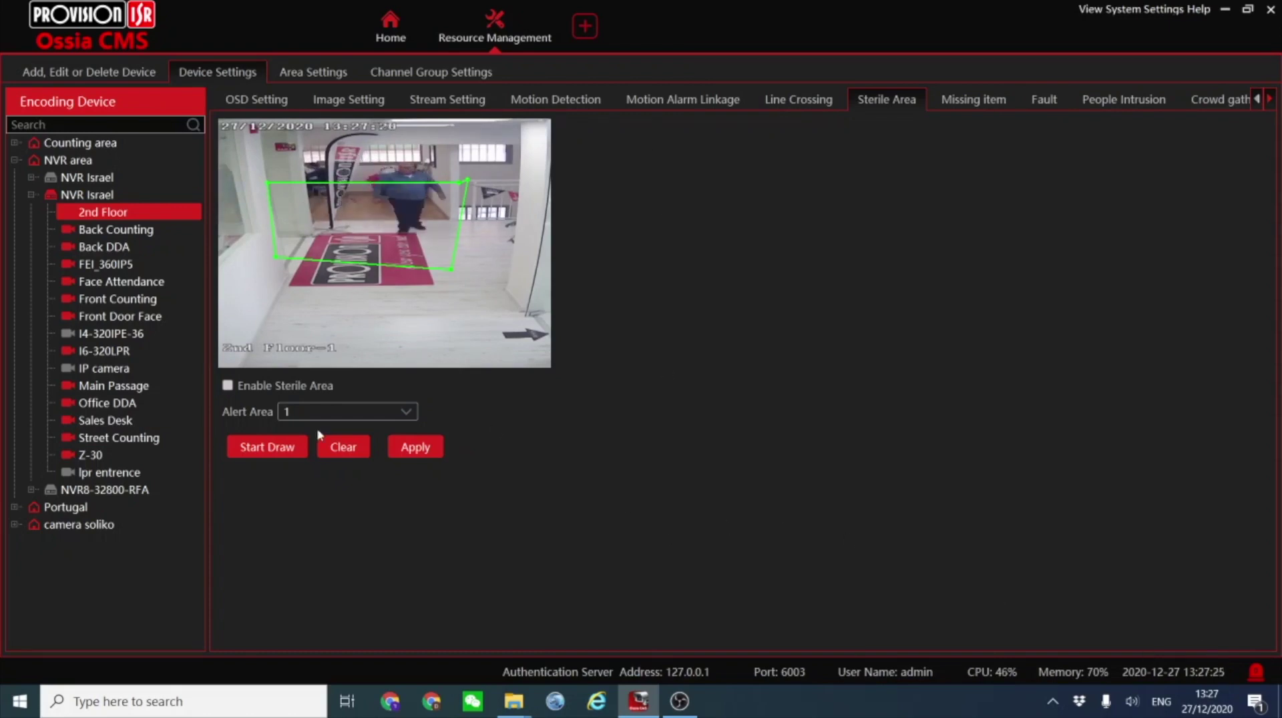
# Step: In the camera's face detection settings, check the on/off options and turn on Display Max and Display Min
pyautogui.click(1270, 100)
pyautogui.click(1270, 100)
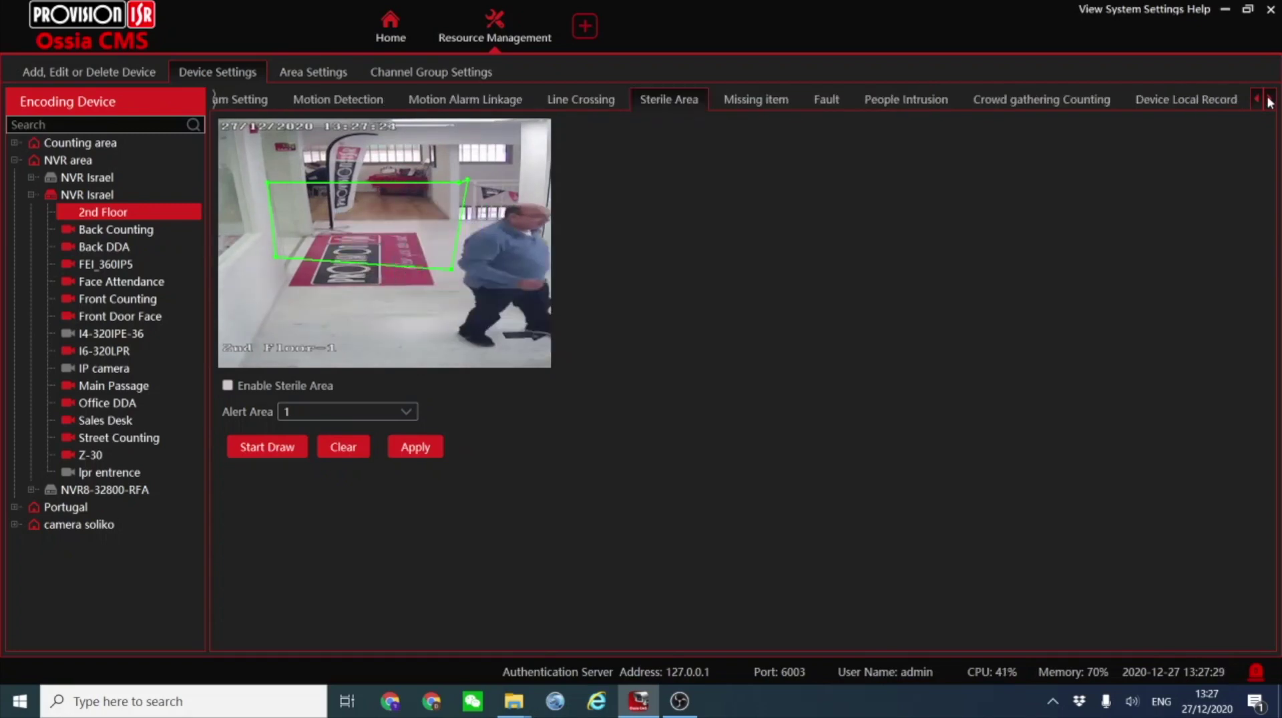
pyautogui.click(1270, 100)
pyautogui.click(1270, 100)
pyautogui.click(1213, 103)
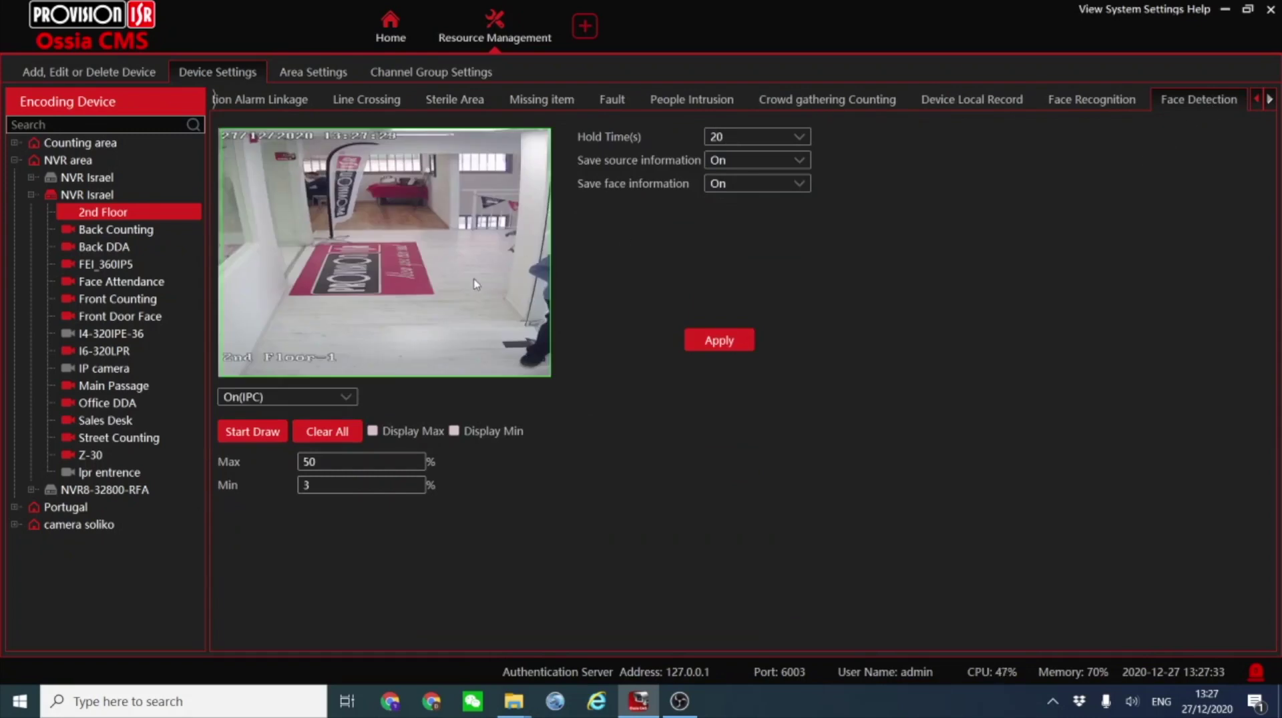
pyautogui.click(305, 395)
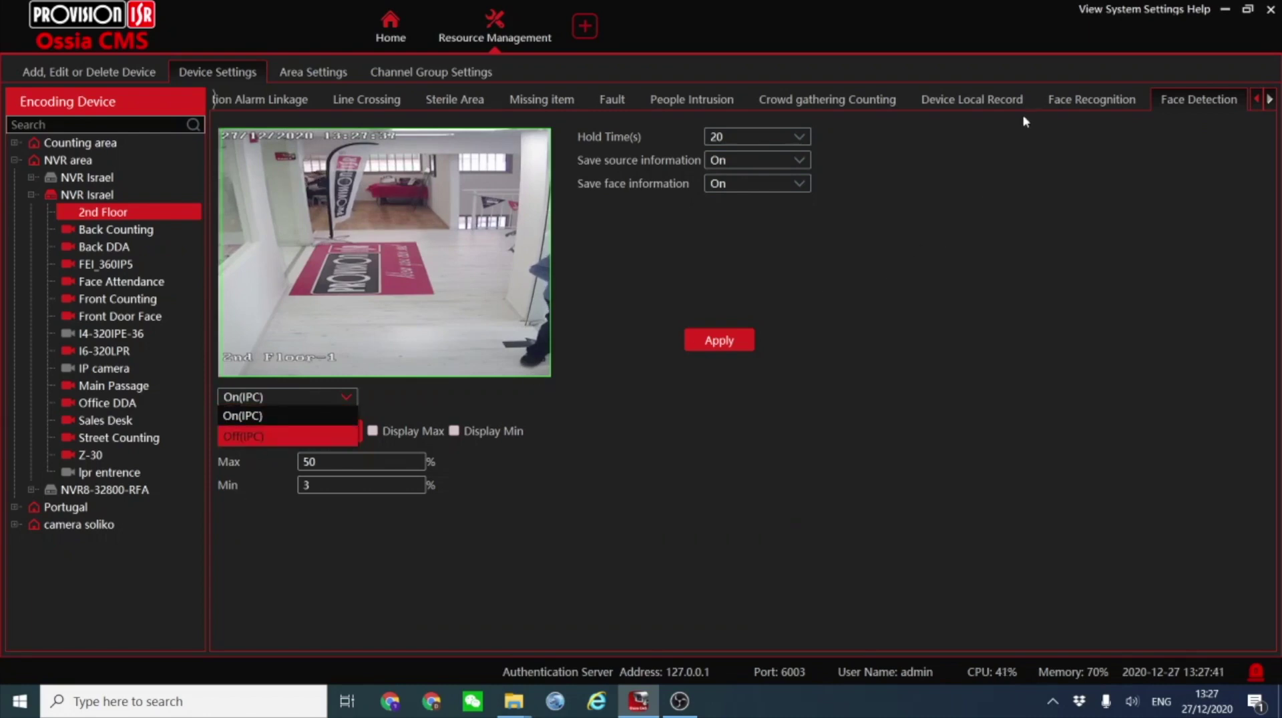
pyautogui.click(316, 542)
pyautogui.click(372, 432)
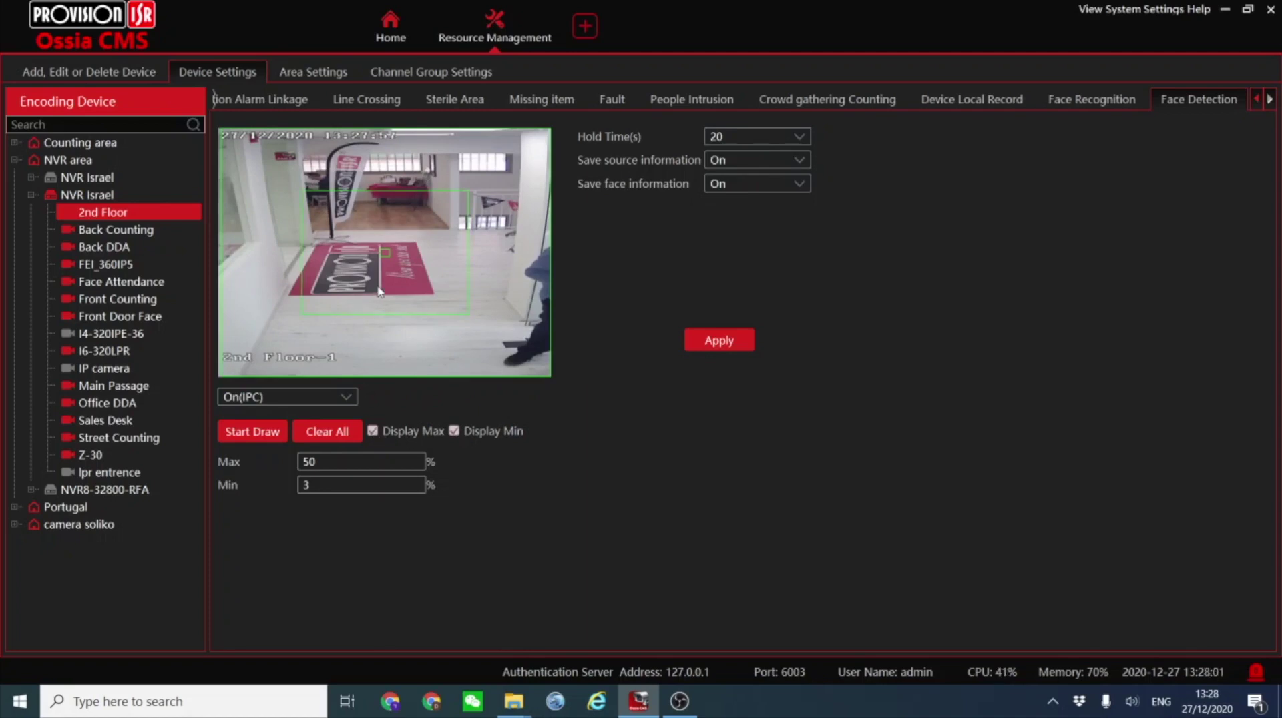
pyautogui.moveTo(321, 463); pyautogui.dragTo(232, 487)
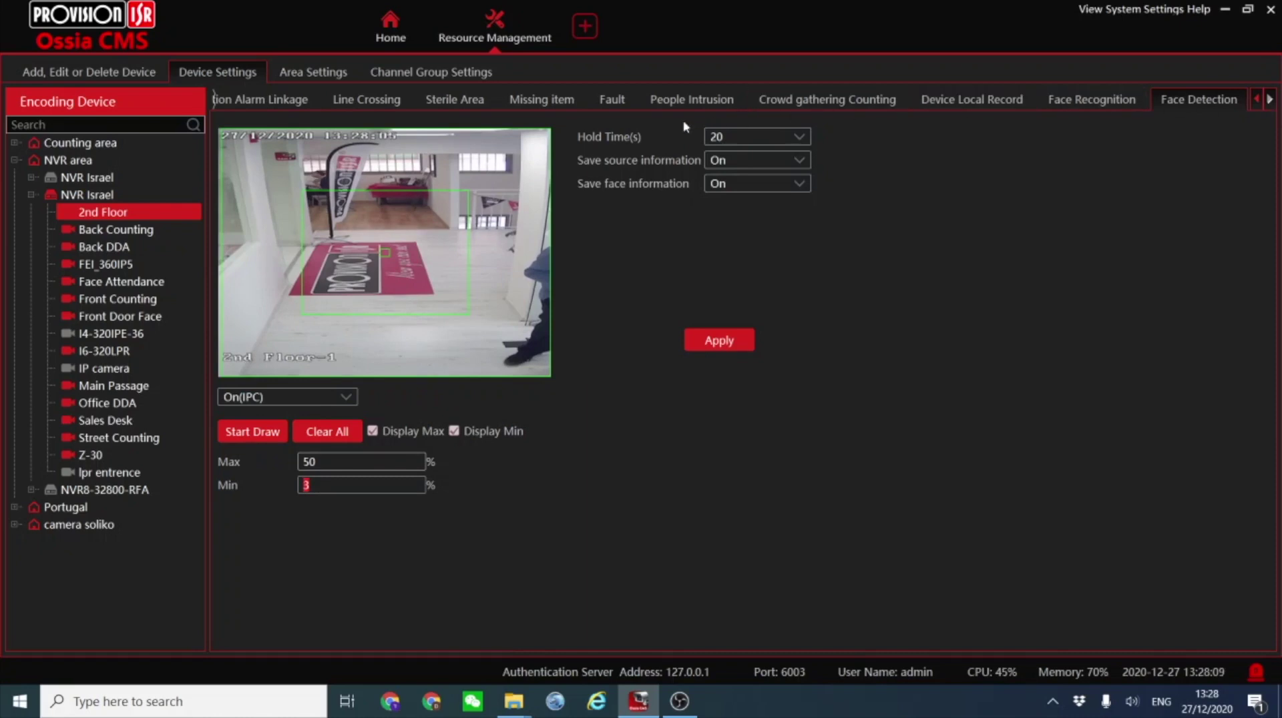
# Step: Enable Sterile Area for the 2nd Floor camera and check its alarm holding time options
pyautogui.click(432, 101)
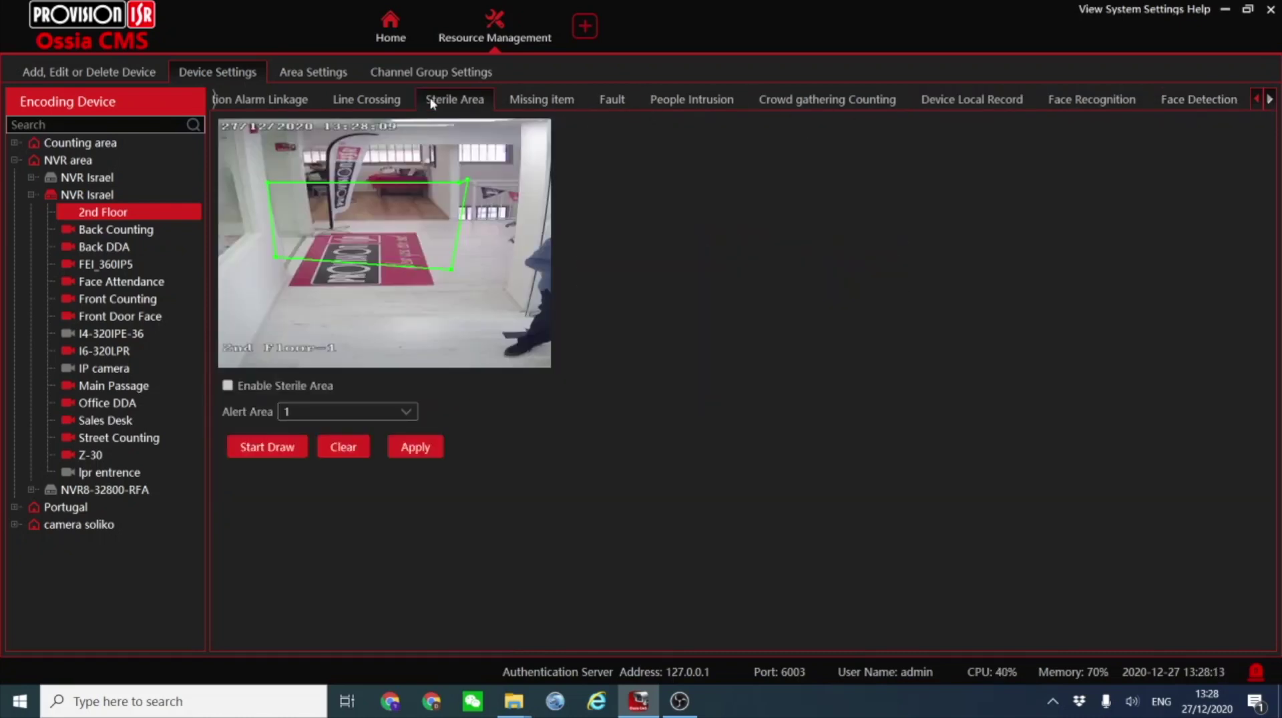
pyautogui.click(228, 386)
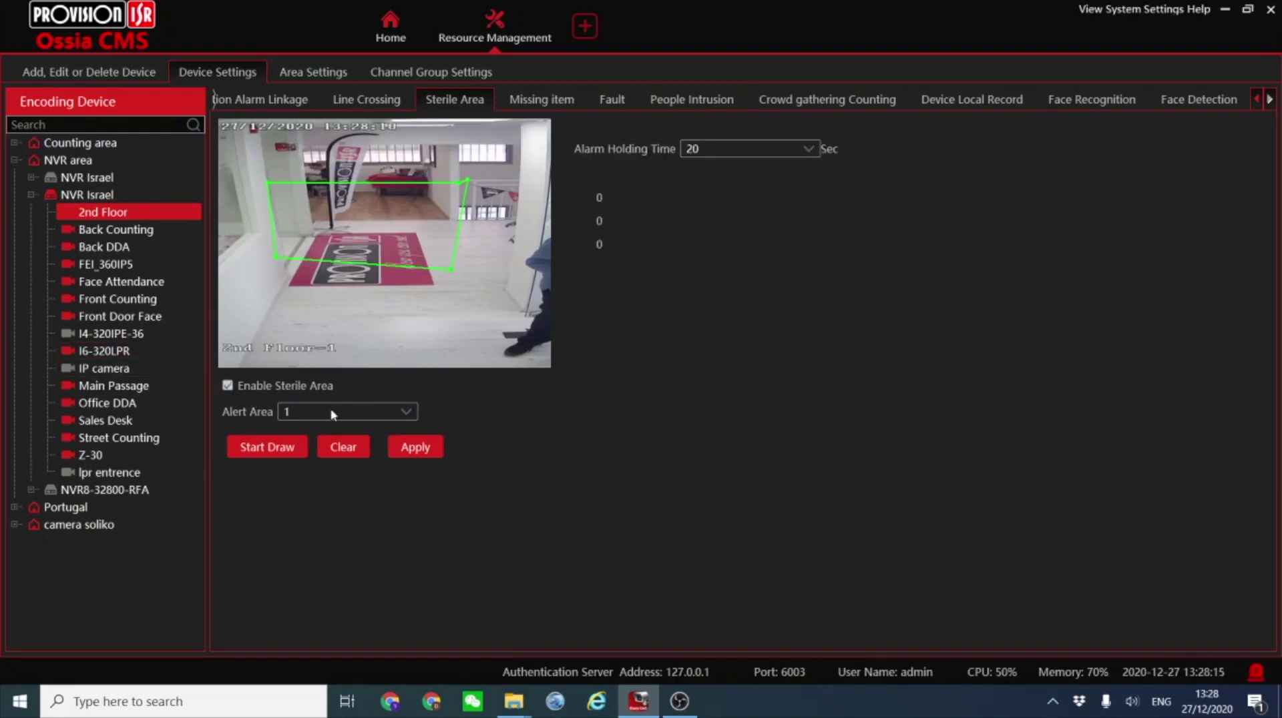
pyautogui.click(760, 151)
pyautogui.click(652, 230)
# Step: Clear the existing sterile zone for alert area 1 and draw a larger four-sided zone around the floor mat and entrance
pyautogui.click(275, 446)
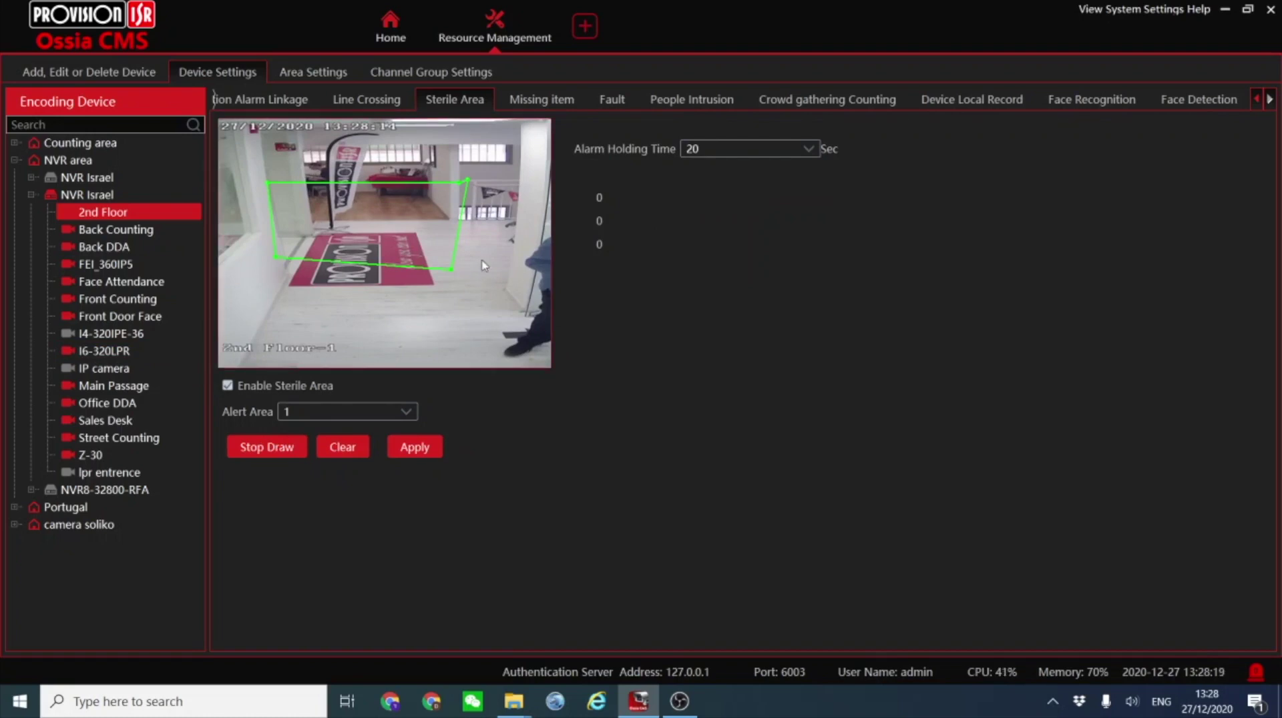
pyautogui.click(342, 447)
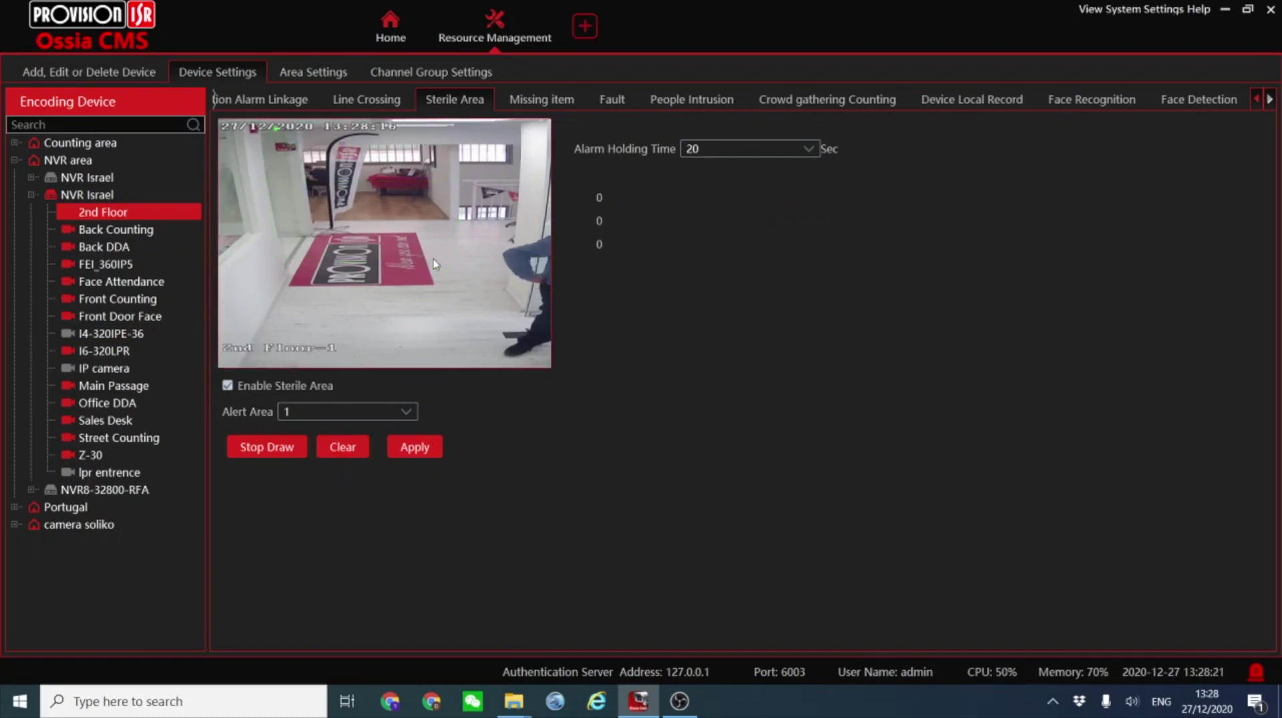
pyautogui.click(234, 455)
pyautogui.click(239, 454)
pyautogui.click(248, 331)
pyautogui.click(452, 334)
pyautogui.click(481, 148)
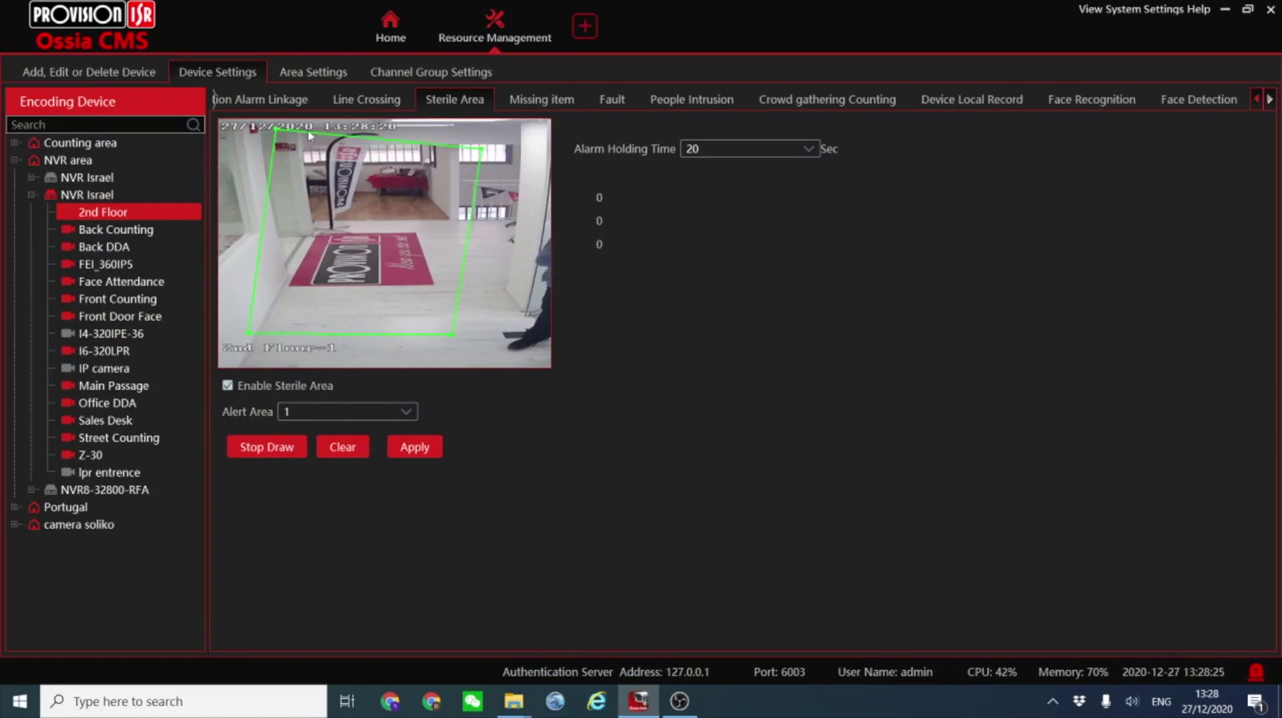